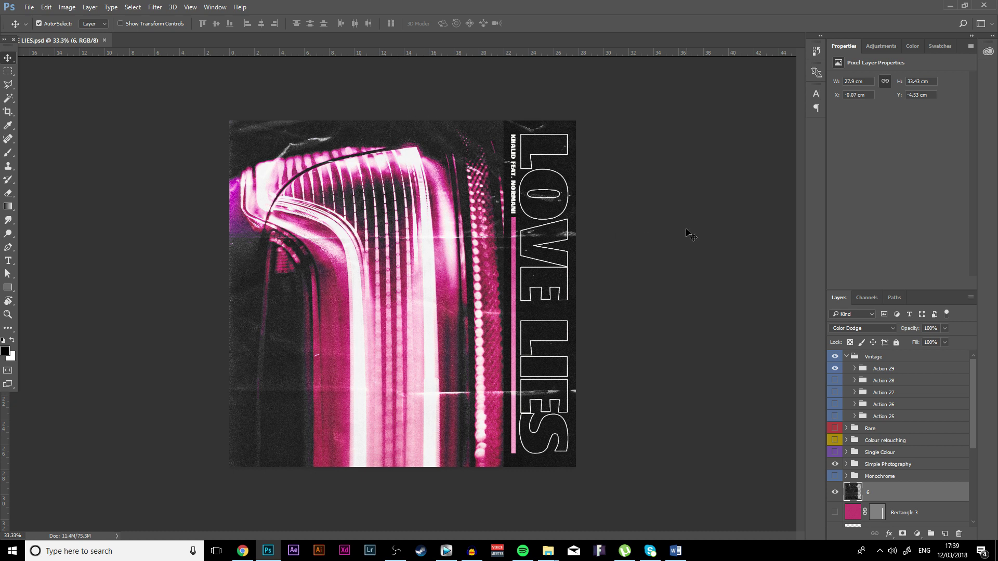
Check the leather texture, Rectangle 1 and title layers, and move the leather texture layer to the top of the stack
{"action": "scroll", "coordinate": [903, 424], "scroll_direction": "down", "scroll_amount": 3}
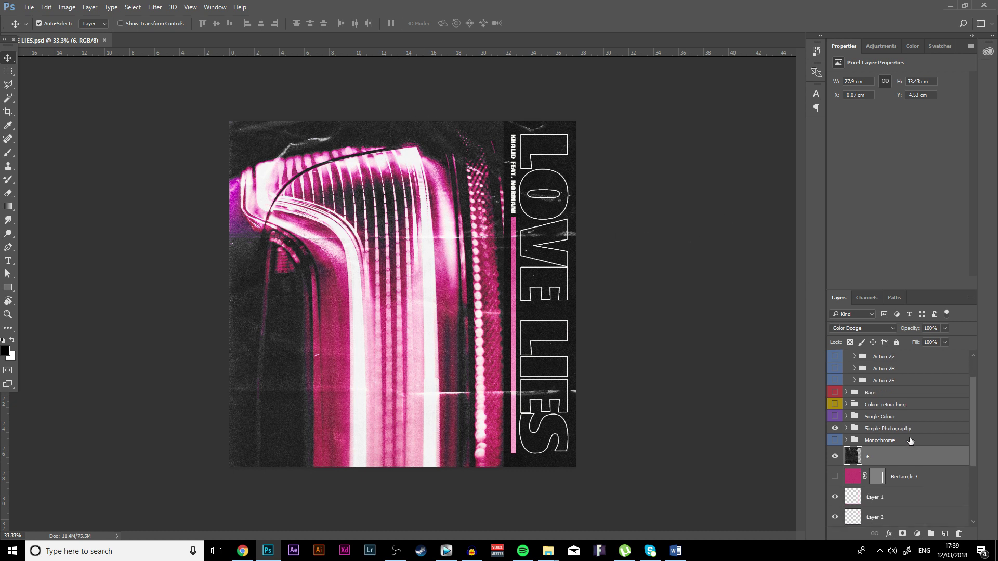
{"action": "scroll", "coordinate": [906, 435], "scroll_direction": "down", "scroll_amount": 2}
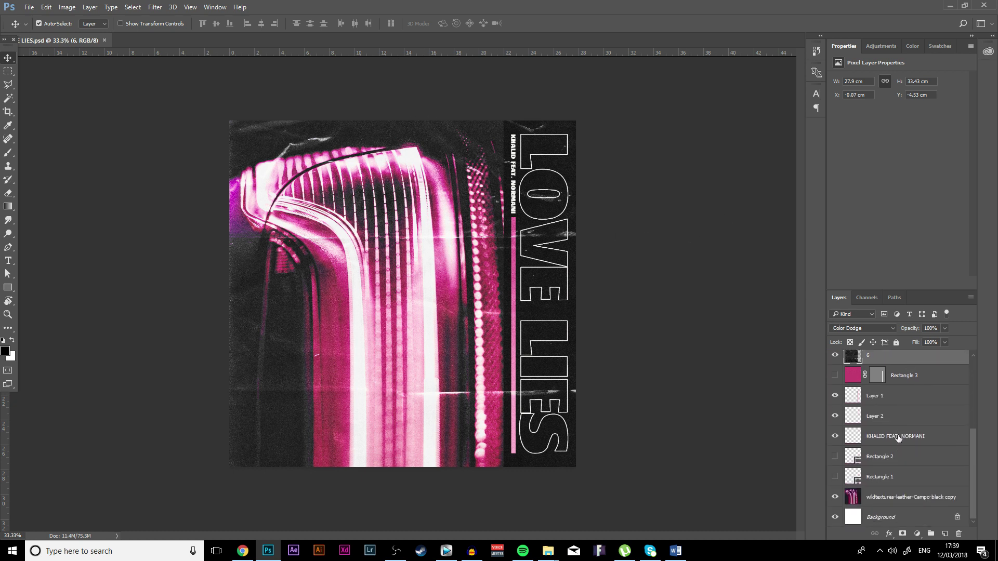
{"action": "left_click", "coordinate": [916, 498]}
{"action": "left_click", "coordinate": [874, 475]}
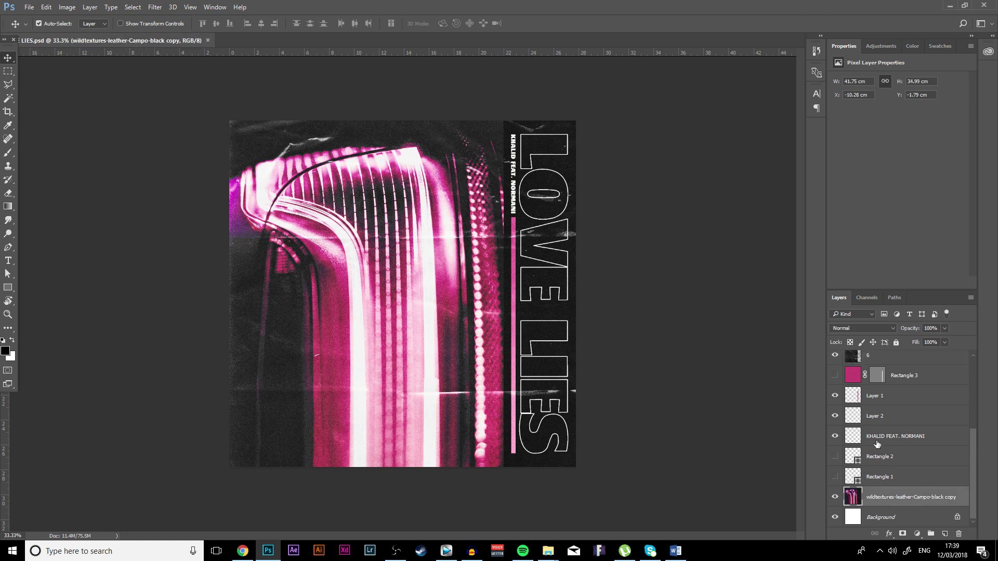
{"action": "left_click", "coordinate": [875, 442]}
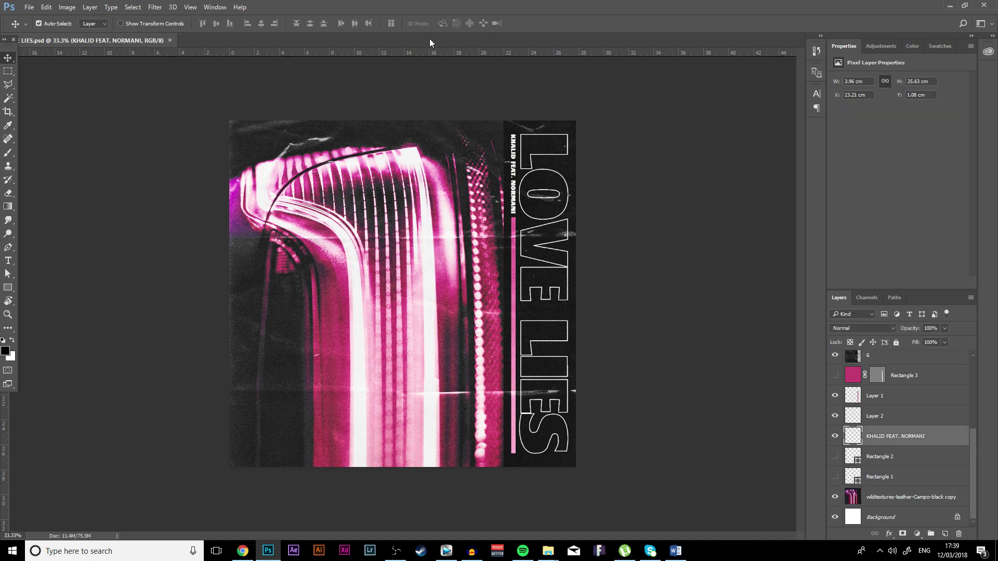
{"action": "left_click", "coordinate": [834, 497]}
{"action": "left_click", "coordinate": [835, 497]}
{"action": "double_click", "coordinate": [912, 497]}
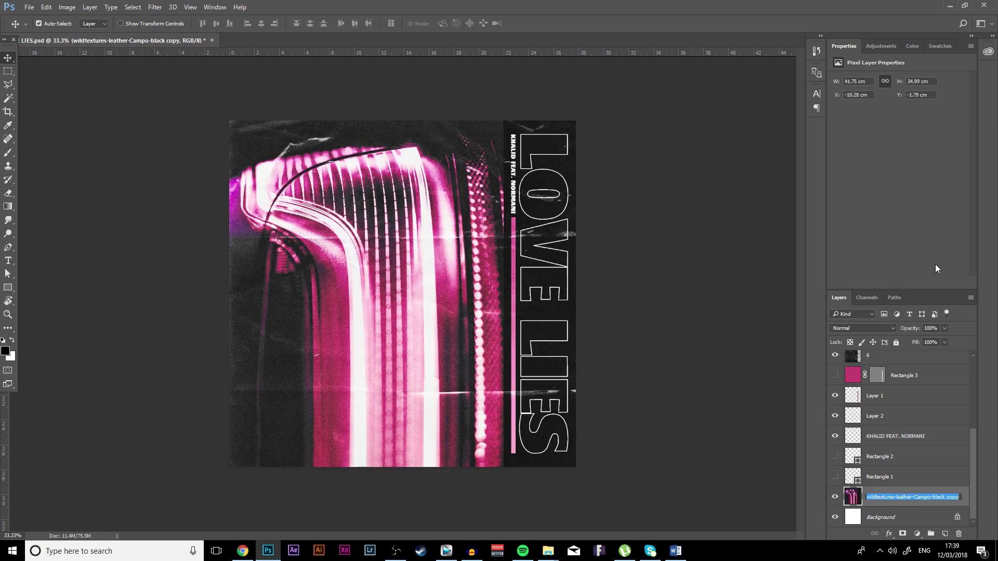
{"action": "left_click_drag", "start_coordinate": [955, 497], "coordinate": [907, 346]}
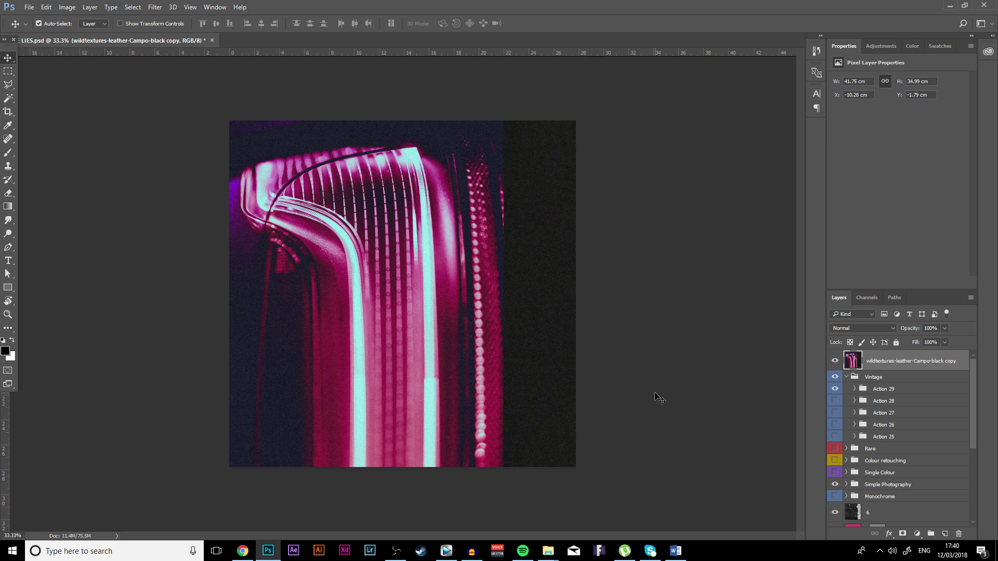
Show only the colour-graded Simple Photography layer, hiding all other layers
{"action": "scroll", "coordinate": [872, 455], "scroll_direction": "down", "scroll_amount": 5}
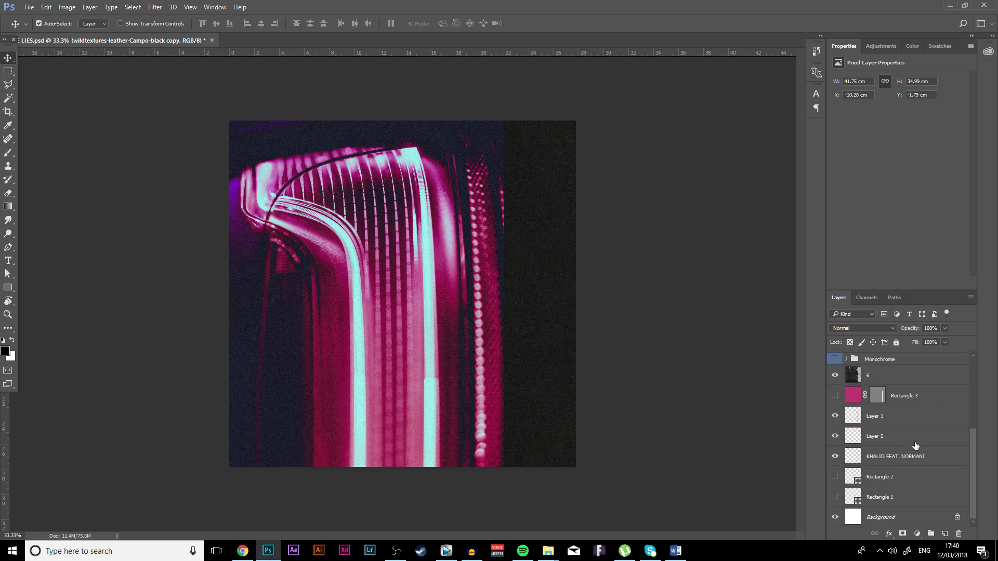
{"action": "scroll", "coordinate": [912, 394], "scroll_direction": "up", "scroll_amount": 5}
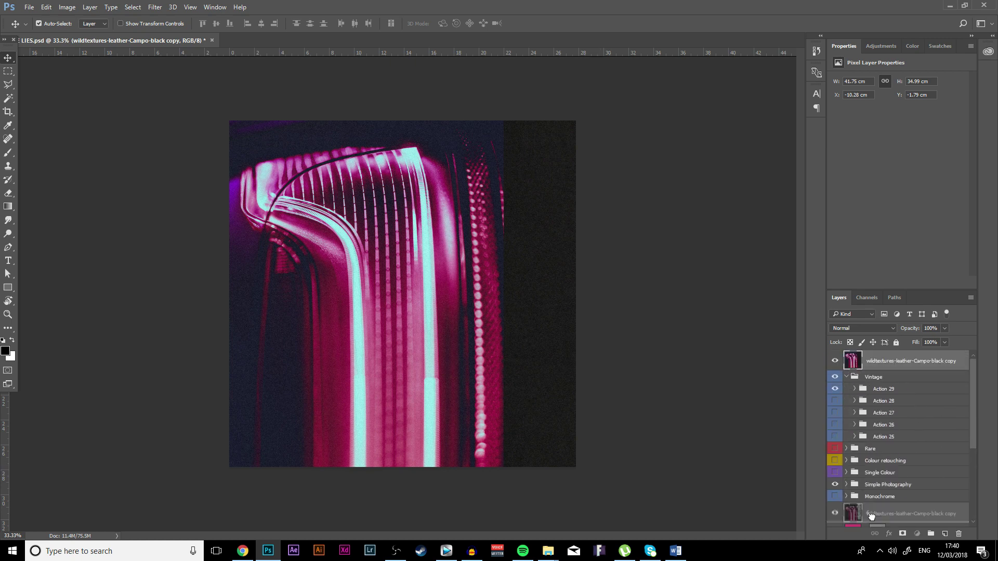
{"action": "left_click_drag", "start_coordinate": [875, 559], "coordinate": [853, 493]}
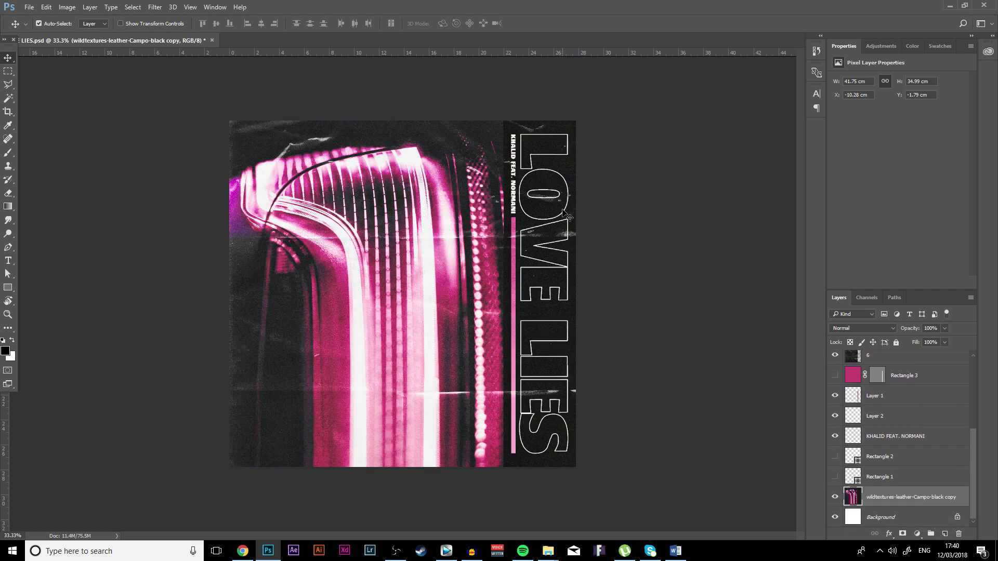
{"action": "scroll", "coordinate": [853, 499], "scroll_direction": "up", "scroll_amount": 3}
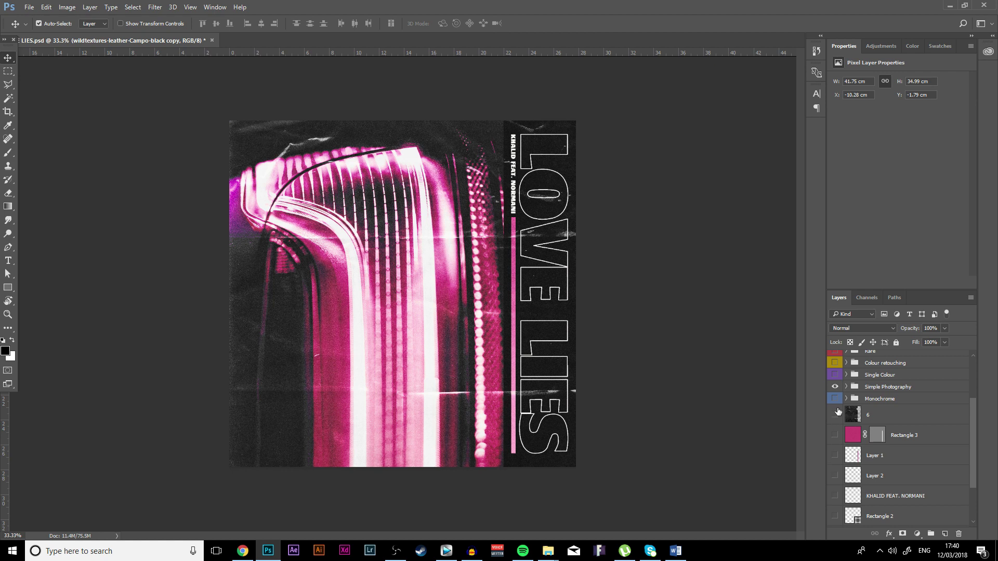
{"action": "left_click", "coordinate": [834, 387], "text": "alt"}
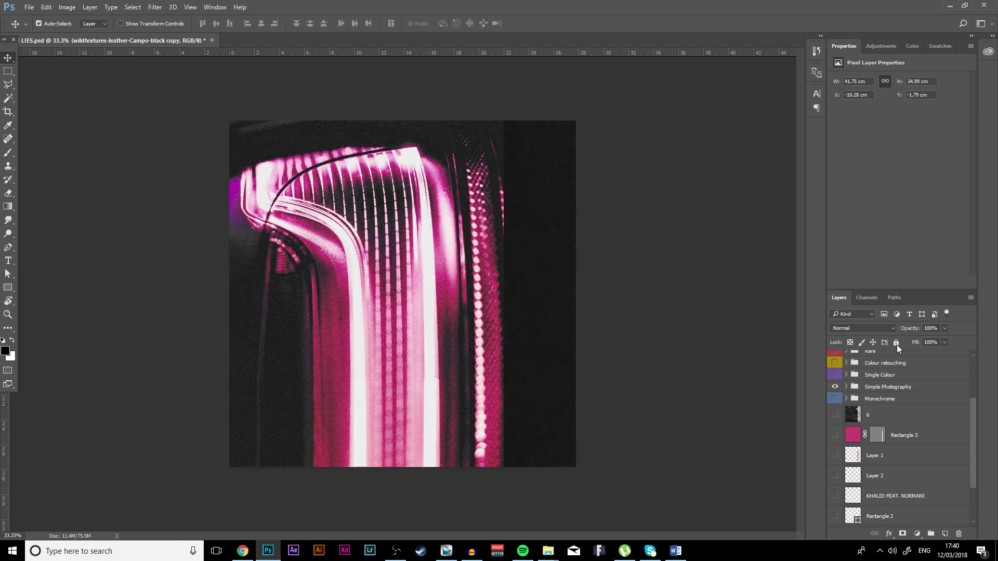
Toggle Action 29's colour grade off and on, expand it, and select Hue/Saturation 9
{"action": "scroll", "coordinate": [831, 411], "scroll_direction": "up", "scroll_amount": 2}
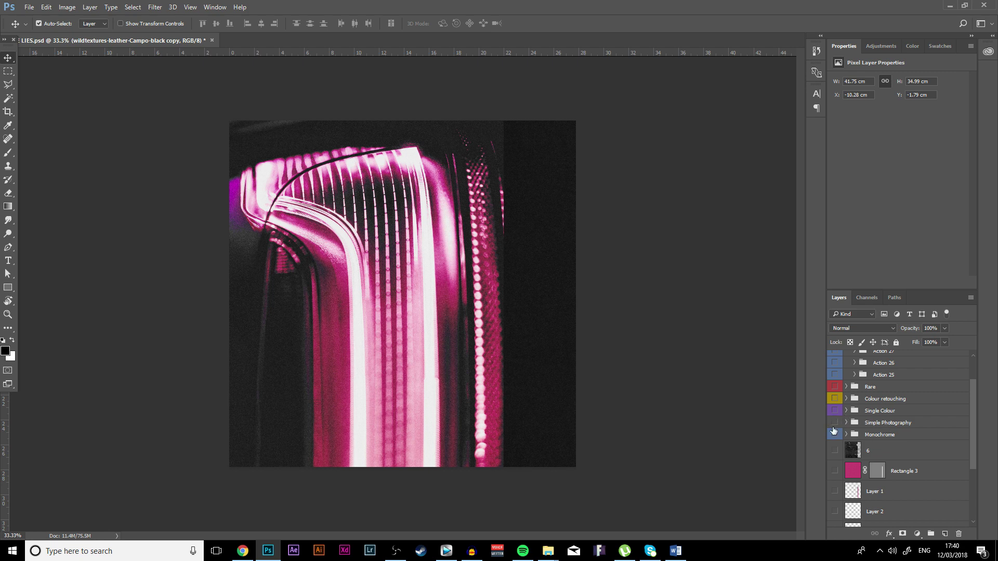
{"action": "scroll", "coordinate": [872, 434], "scroll_direction": "up", "scroll_amount": 3}
{"action": "left_click", "coordinate": [835, 369]}
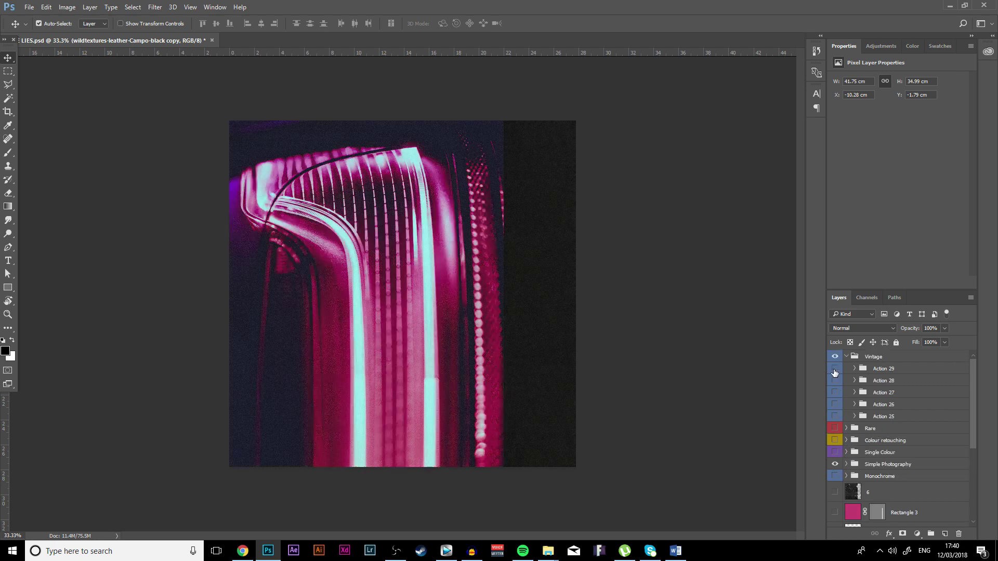
{"action": "left_click", "coordinate": [834, 369]}
{"action": "left_click", "coordinate": [854, 368]}
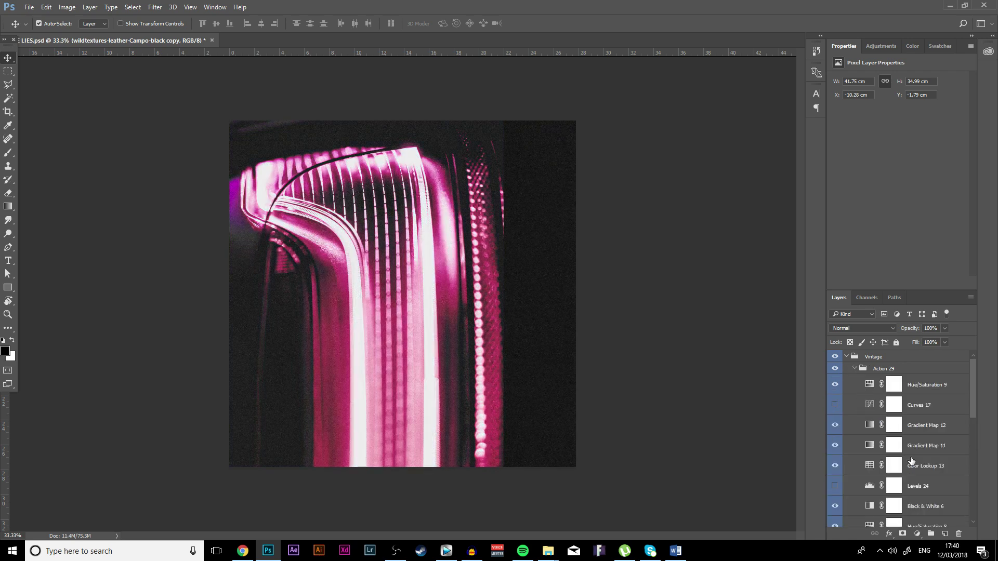
{"action": "scroll", "coordinate": [916, 447], "scroll_direction": "up", "scroll_amount": 2}
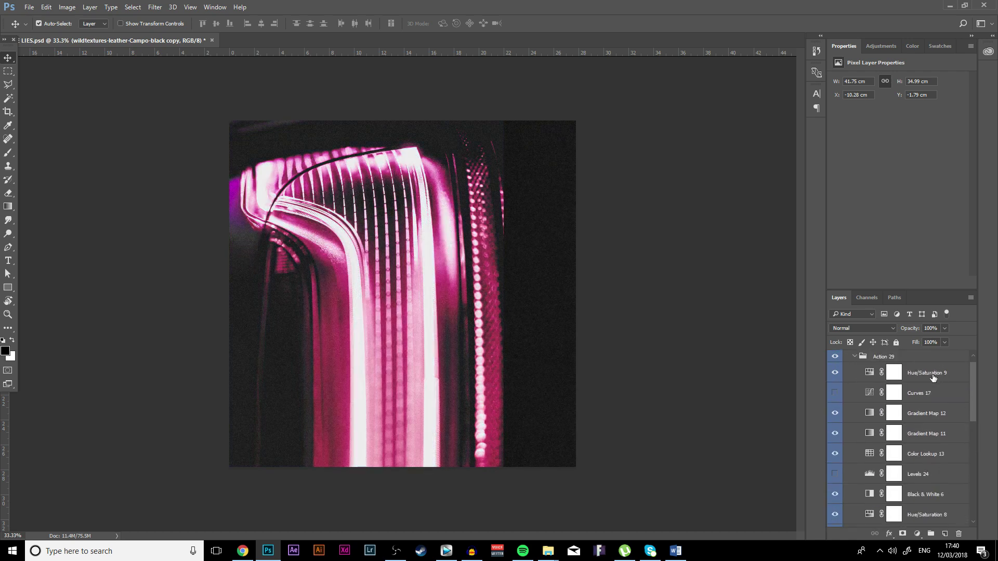
{"action": "left_click", "coordinate": [932, 377]}
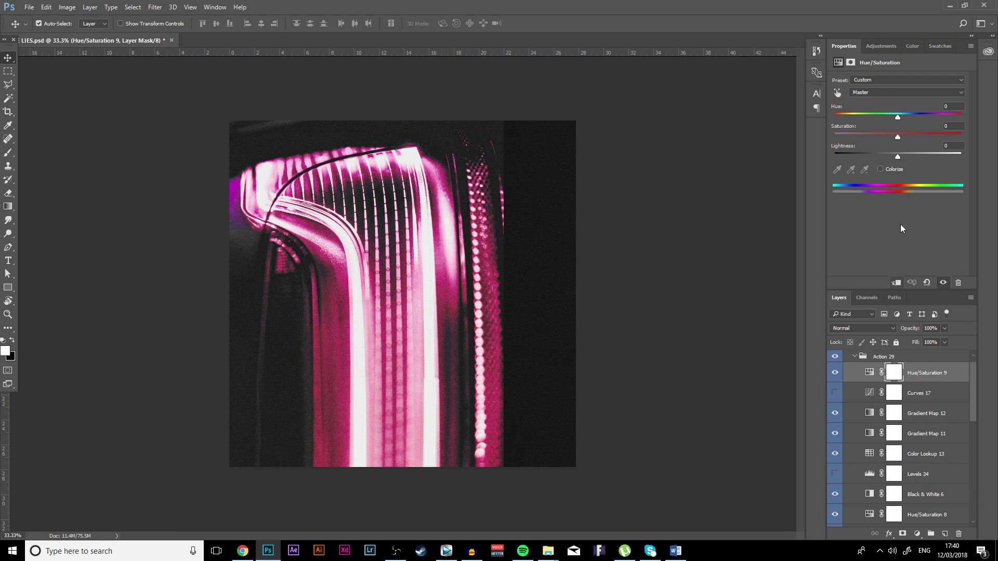
Add Curves 21 to the Vintage group with darker shadows and brighter highlights, then hide it for comparison
{"action": "left_click", "coordinate": [880, 47]}
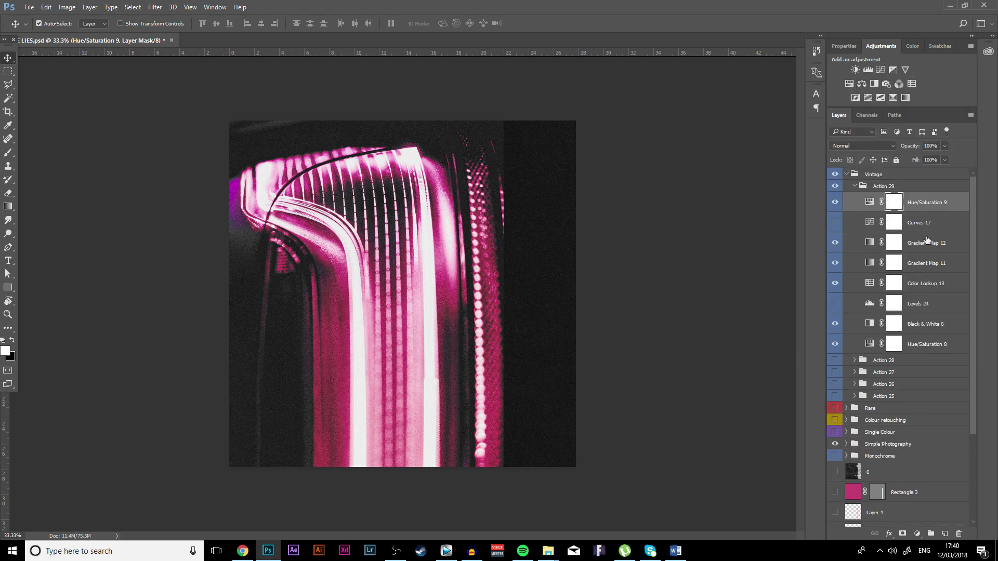
{"action": "scroll", "coordinate": [925, 237], "scroll_direction": "up", "scroll_amount": 1}
{"action": "left_click", "coordinate": [915, 175]}
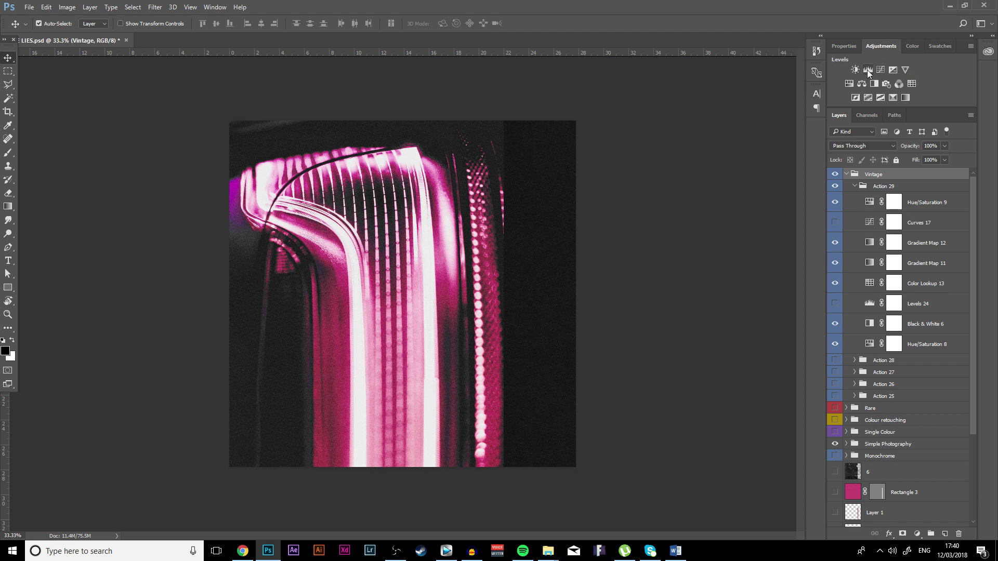
{"action": "left_click", "coordinate": [882, 69]}
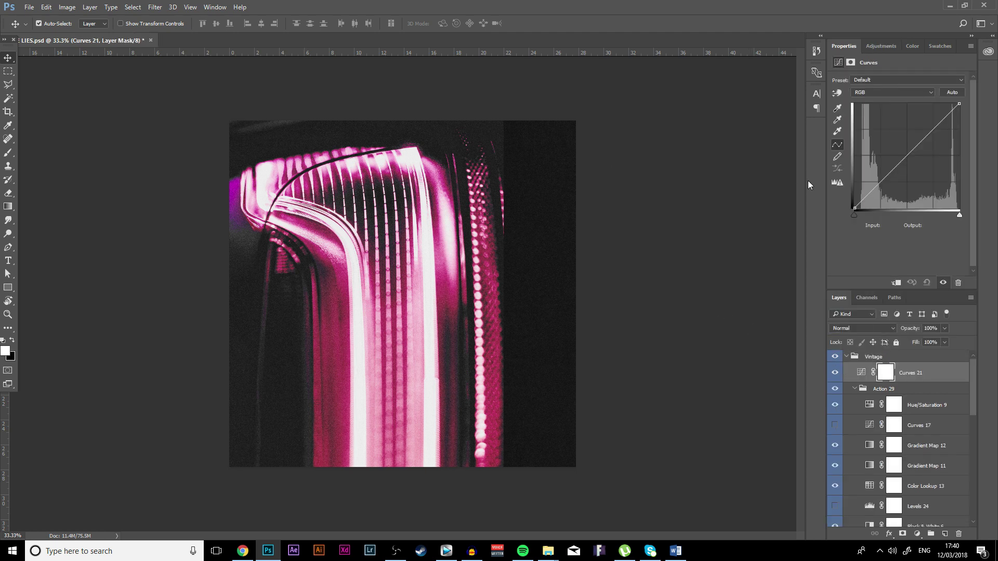
{"action": "left_click_drag", "start_coordinate": [876, 187], "coordinate": [877, 194]}
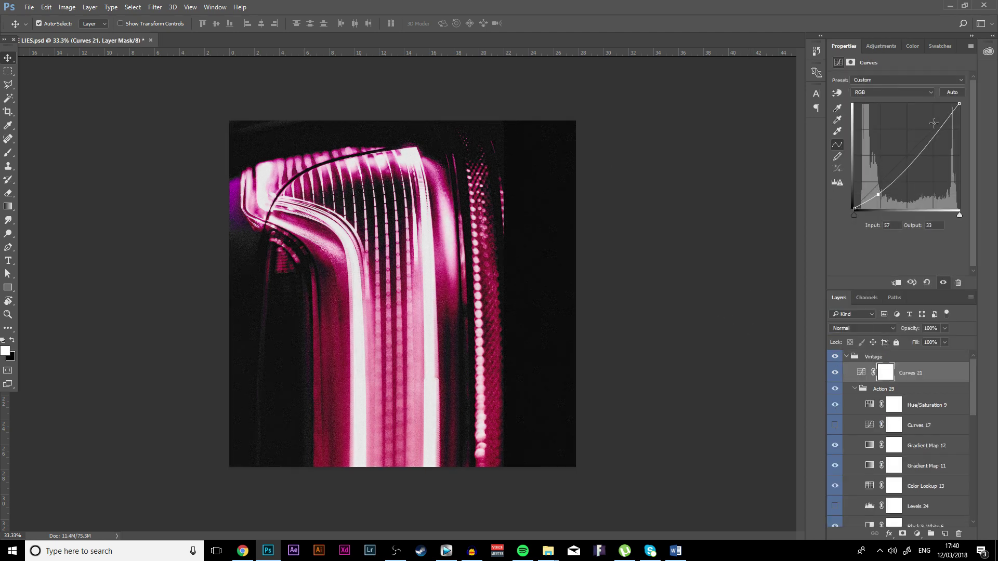
{"action": "left_click_drag", "start_coordinate": [941, 126], "coordinate": [933, 126]}
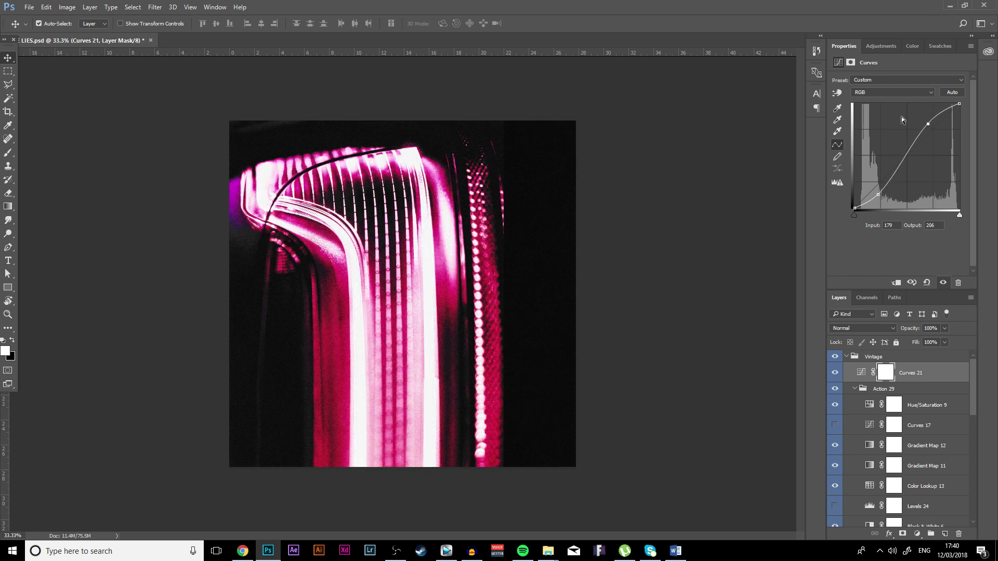
{"action": "left_click", "coordinate": [878, 196]}
{"action": "left_click", "coordinate": [835, 373]}
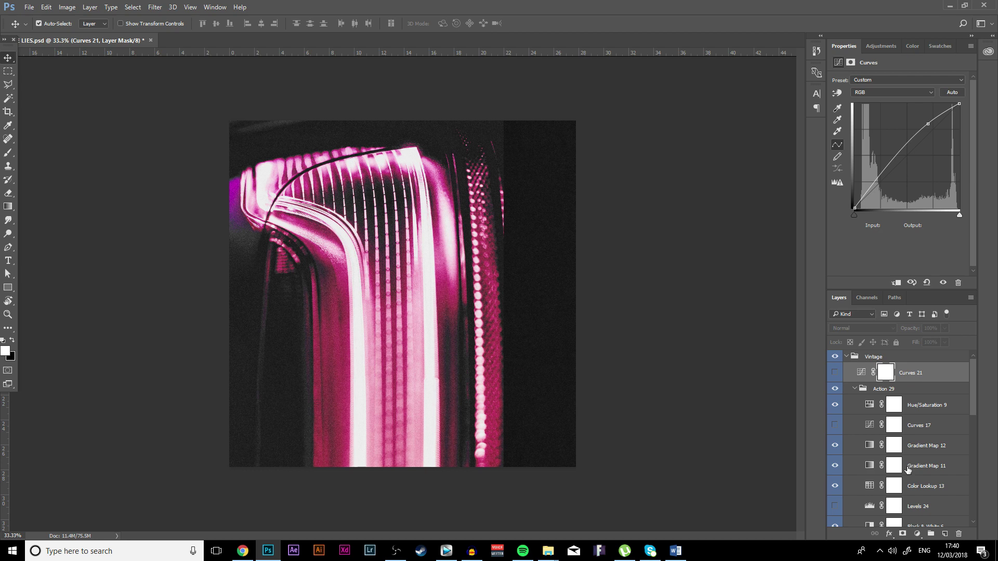
Briefly preview the Rectangle 1 and Rectangle 2 bars, then show the outlined vertical LOVE LIES title layer
{"action": "scroll", "coordinate": [915, 462], "scroll_direction": "down", "scroll_amount": 3}
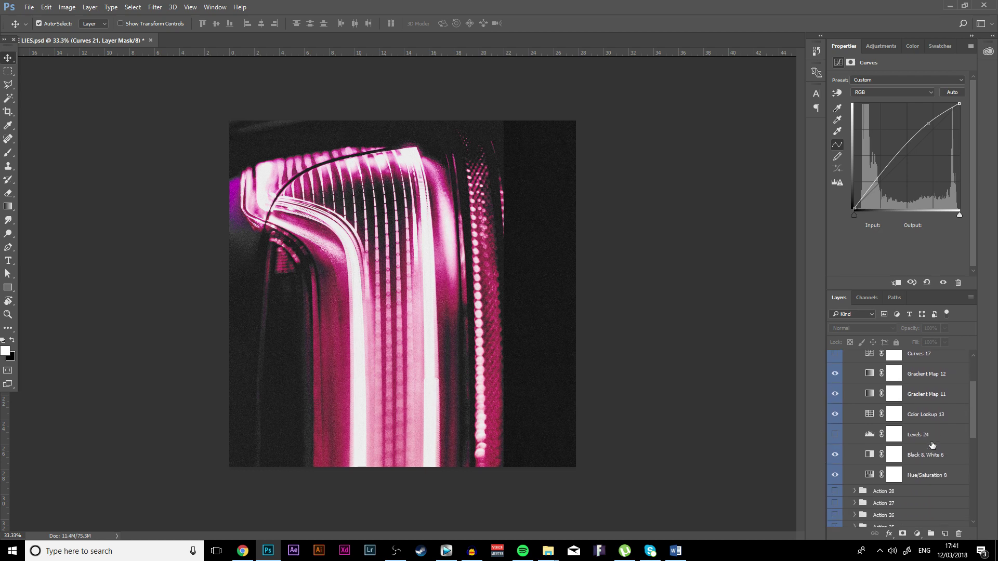
{"action": "scroll", "coordinate": [927, 449], "scroll_direction": "down", "scroll_amount": 4}
{"action": "scroll", "coordinate": [922, 444], "scroll_direction": "up", "scroll_amount": 5}
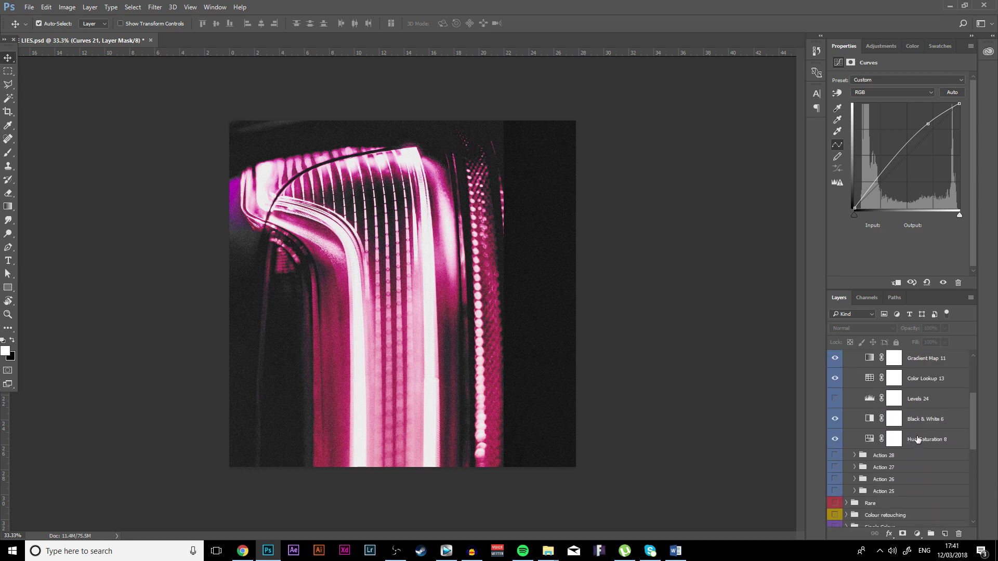
{"action": "scroll", "coordinate": [884, 460], "scroll_direction": "down", "scroll_amount": 5}
{"action": "scroll", "coordinate": [877, 462], "scroll_direction": "down", "scroll_amount": 5}
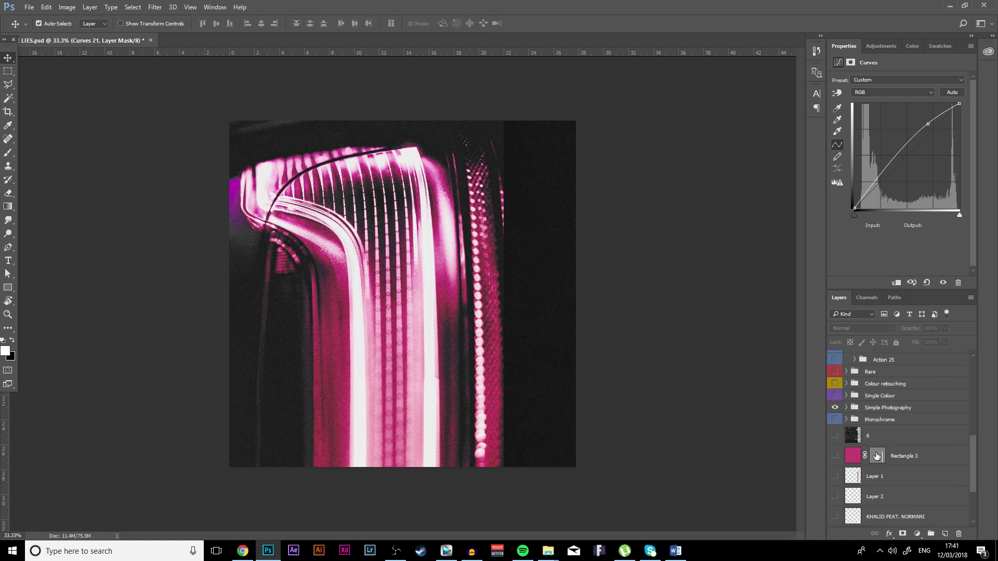
{"action": "left_click", "coordinate": [834, 477]}
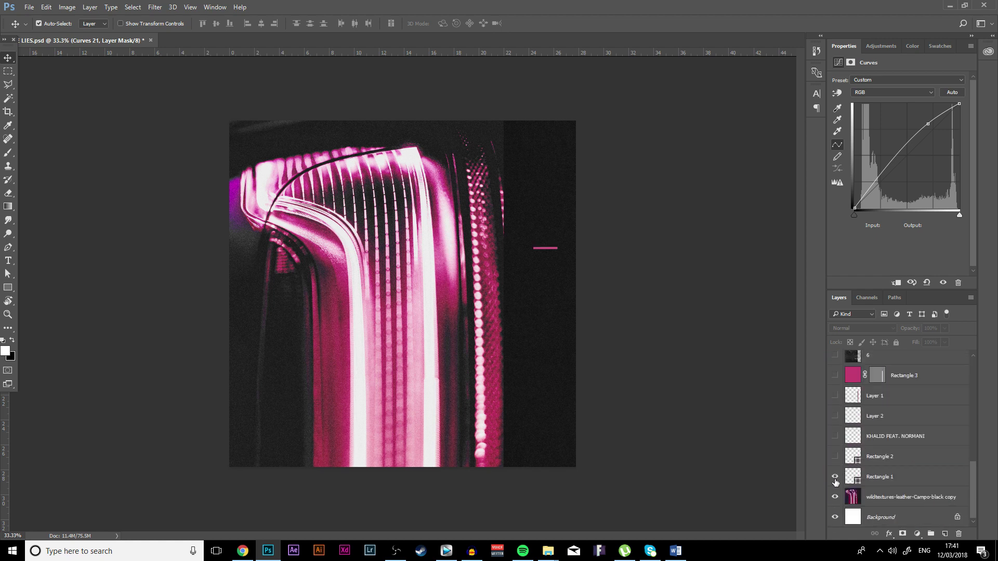
{"action": "left_click", "coordinate": [834, 477]}
{"action": "left_click", "coordinate": [834, 457]}
{"action": "left_click", "coordinate": [834, 457]}
{"action": "left_click", "coordinate": [834, 436]}
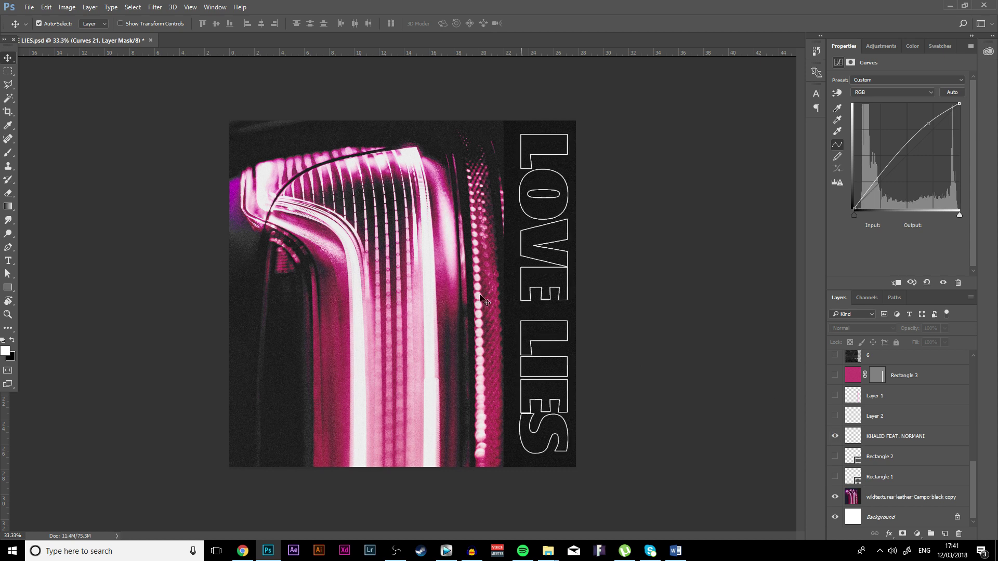
{"action": "left_click", "coordinate": [9, 259]}
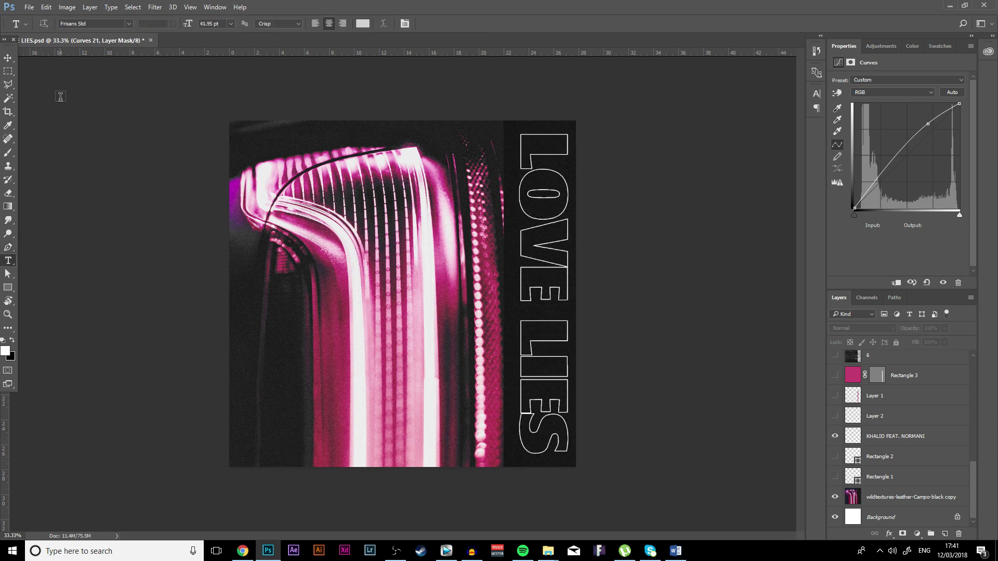
Type a new LOVE LIES text line on the photo and commit it
{"action": "left_click", "coordinate": [95, 25]}
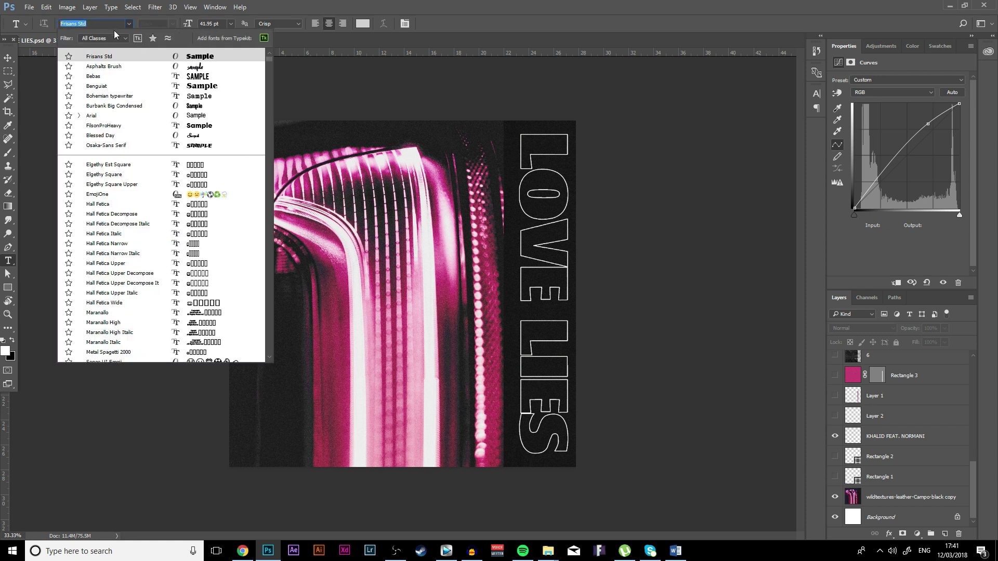
{"action": "left_click", "coordinate": [391, 209]}
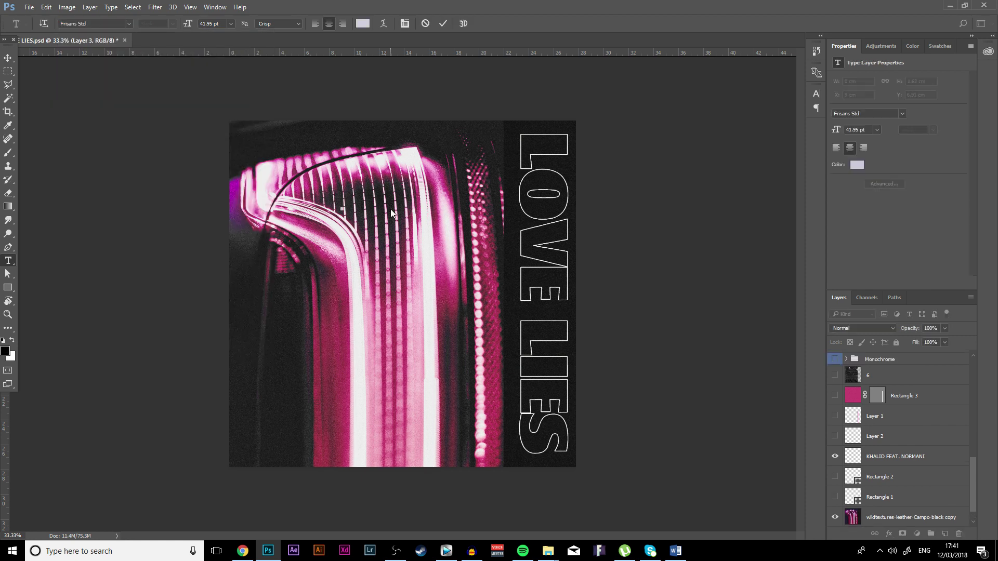
{"action": "type", "text": "LOVE LIES"}
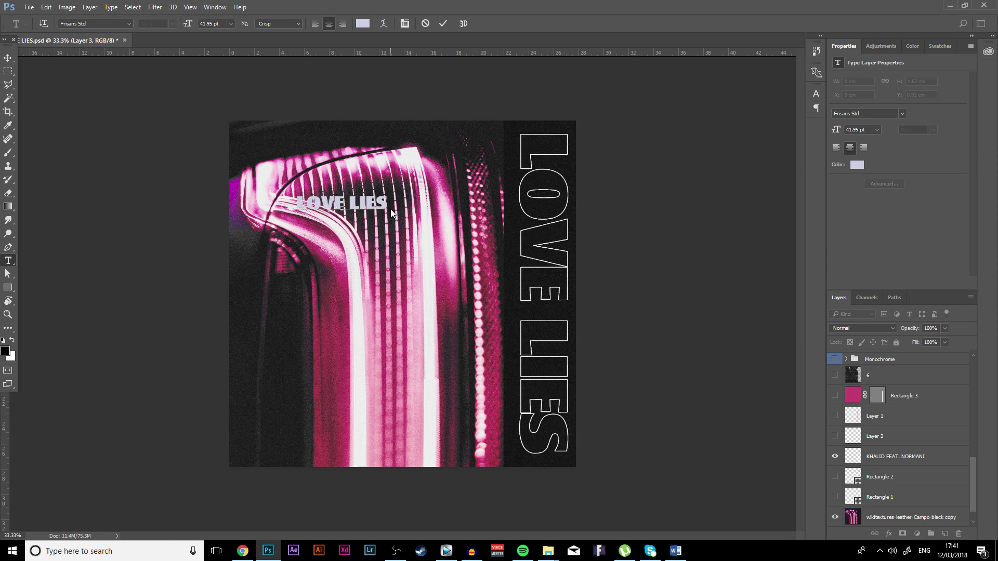
{"action": "left_click", "coordinate": [8, 57]}
Scale LOVE LIES up about threefold to 134.7 pt and shift it right to fit the cover
{"action": "key", "text": "ctrl+t"}
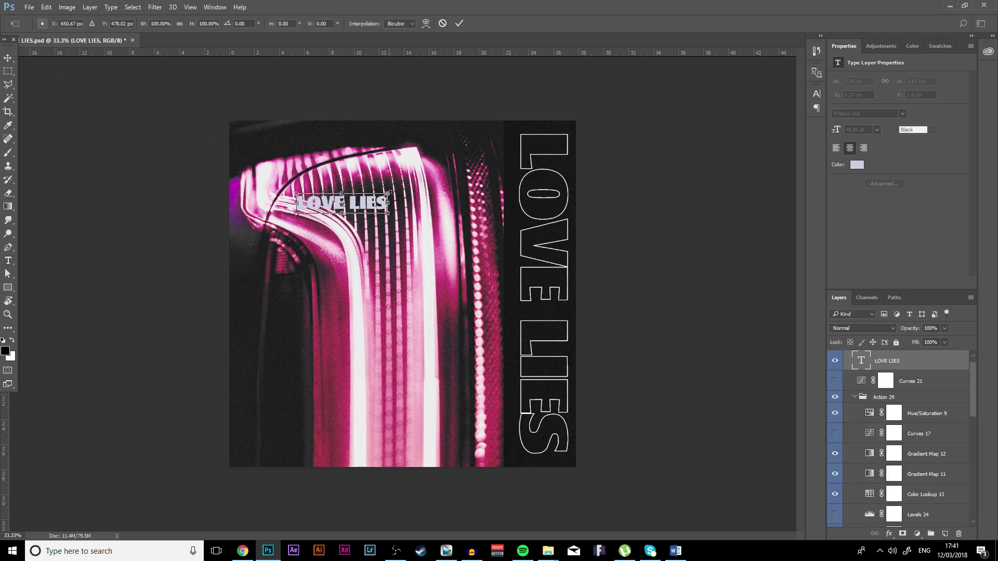
{"action": "left_click_drag", "start_coordinate": [387, 194], "coordinate": [480, 147]}
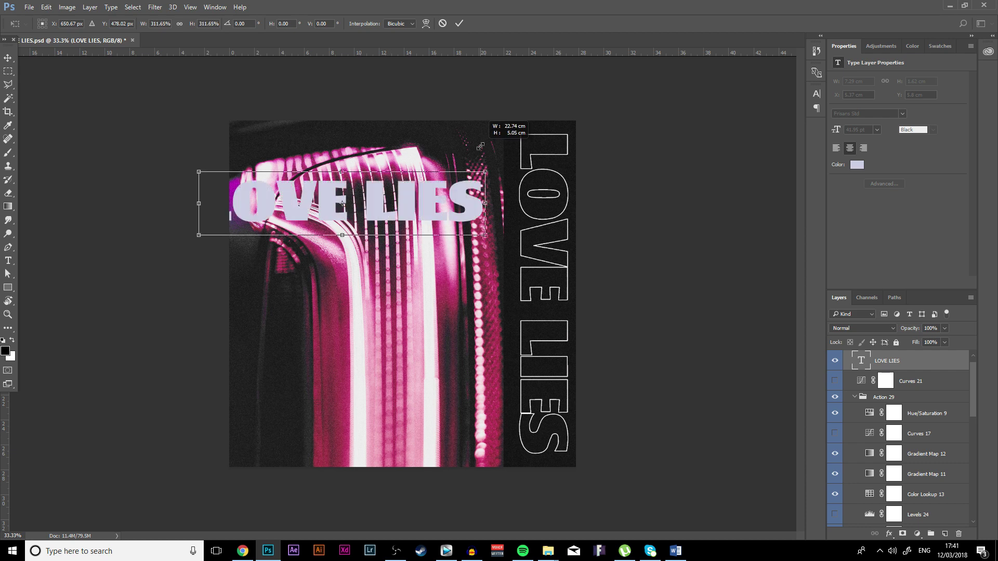
{"action": "left_click_drag", "start_coordinate": [343, 203], "coordinate": [389, 197]}
{"action": "key", "text": "Return"}
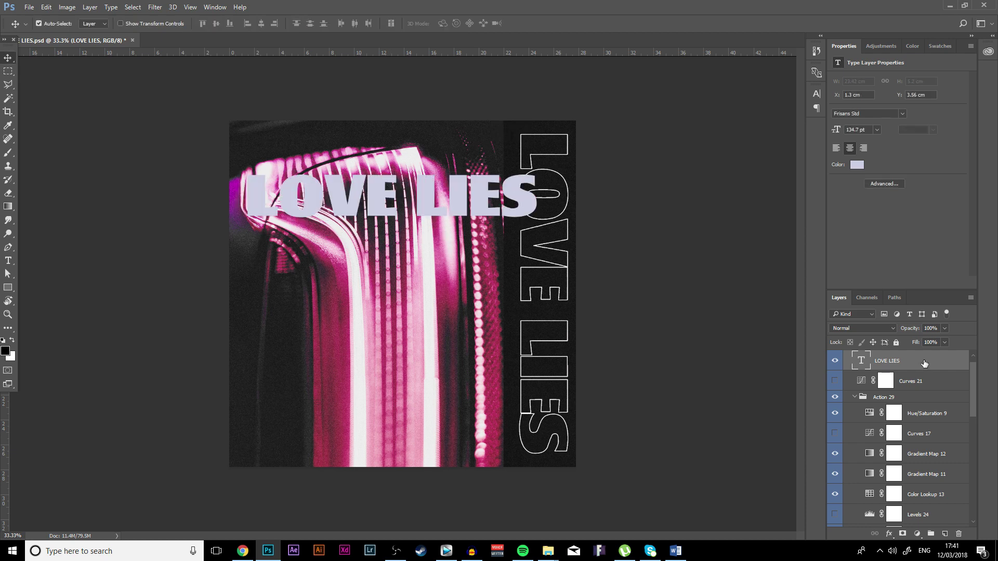
{"action": "double_click", "coordinate": [924, 362]}
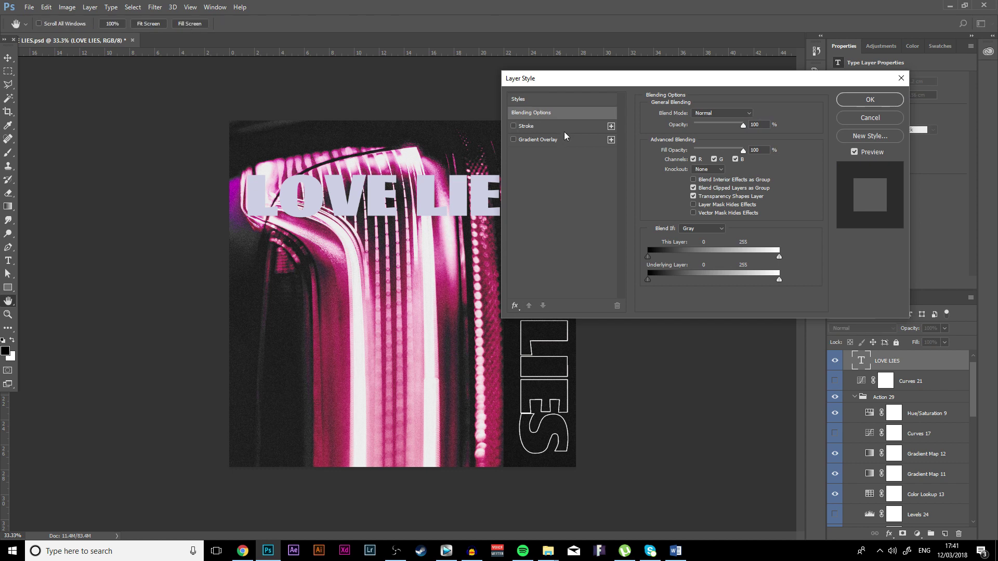
Try Stroke effects and a preset style on the title, then discard them
{"action": "left_click", "coordinate": [611, 126]}
{"action": "left_click", "coordinate": [611, 126]}
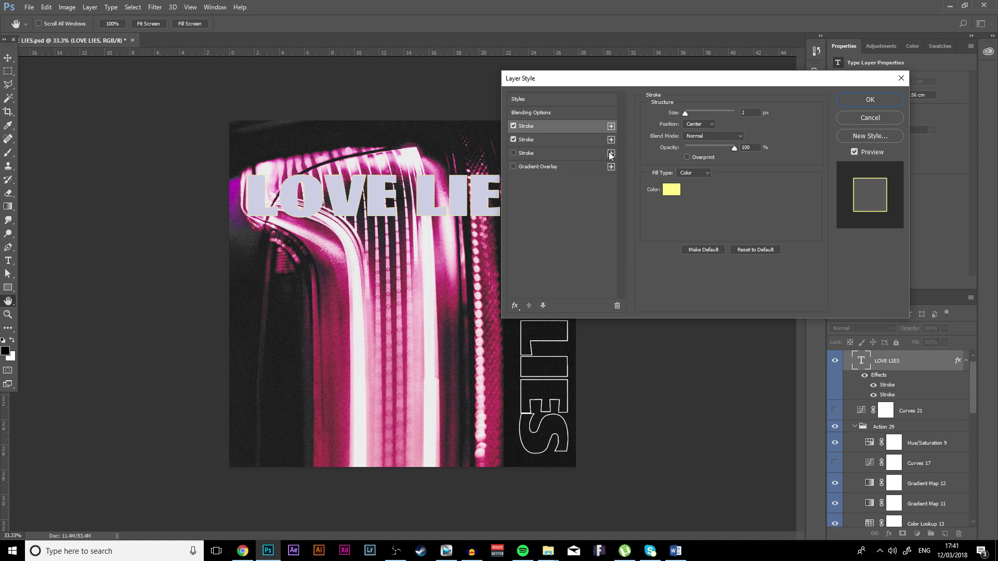
{"action": "left_click", "coordinate": [551, 99]}
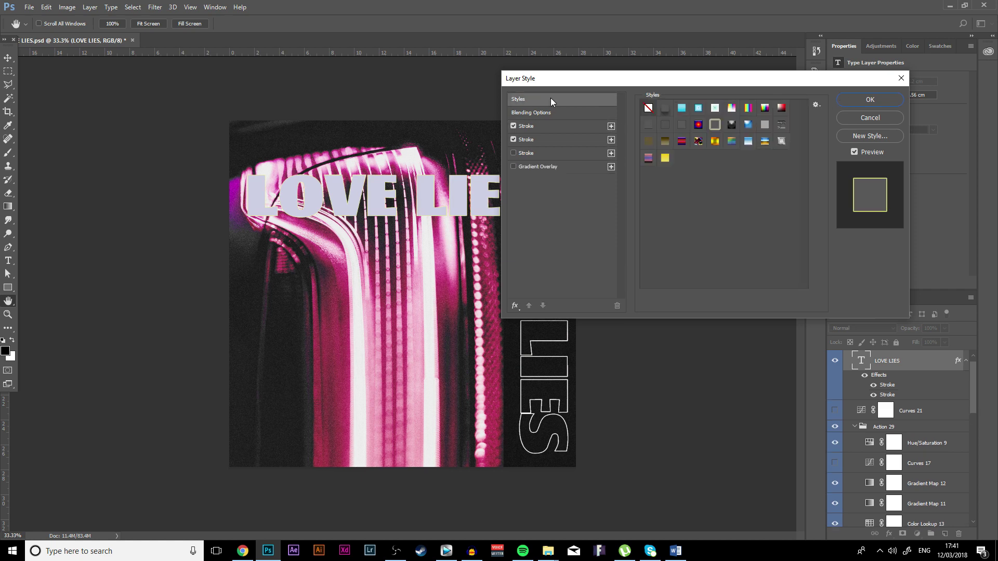
{"action": "left_click", "coordinate": [665, 108]}
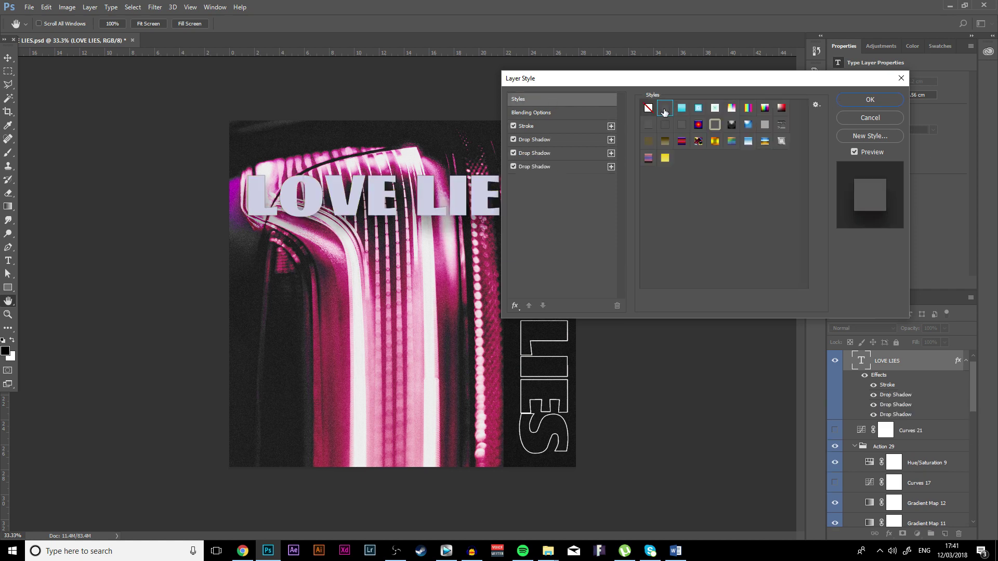
{"action": "left_click", "coordinate": [901, 78]}
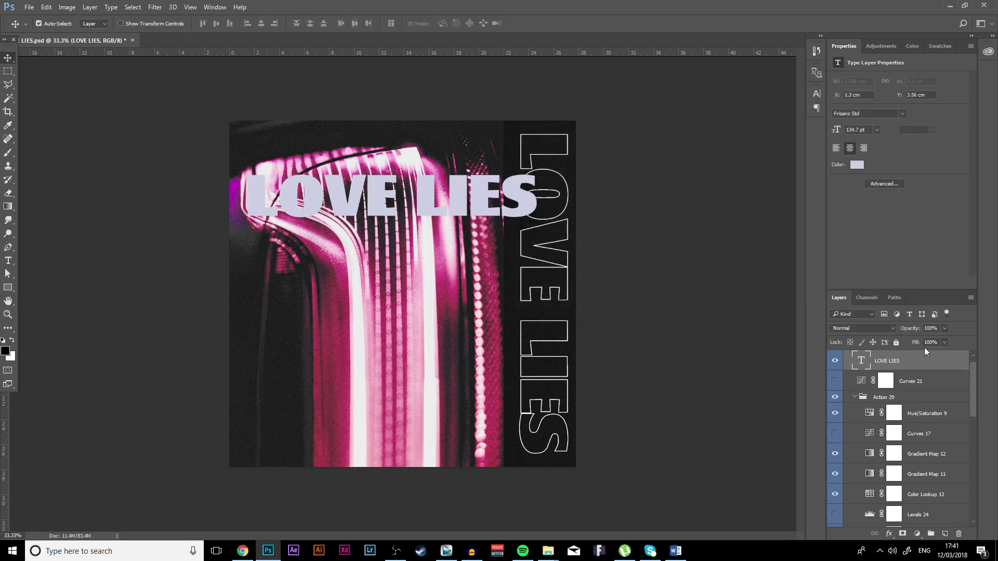
Show all effects, clear to No Style, and add Color Overlay and Gradient Overlay to the title
{"action": "double_click", "coordinate": [921, 361]}
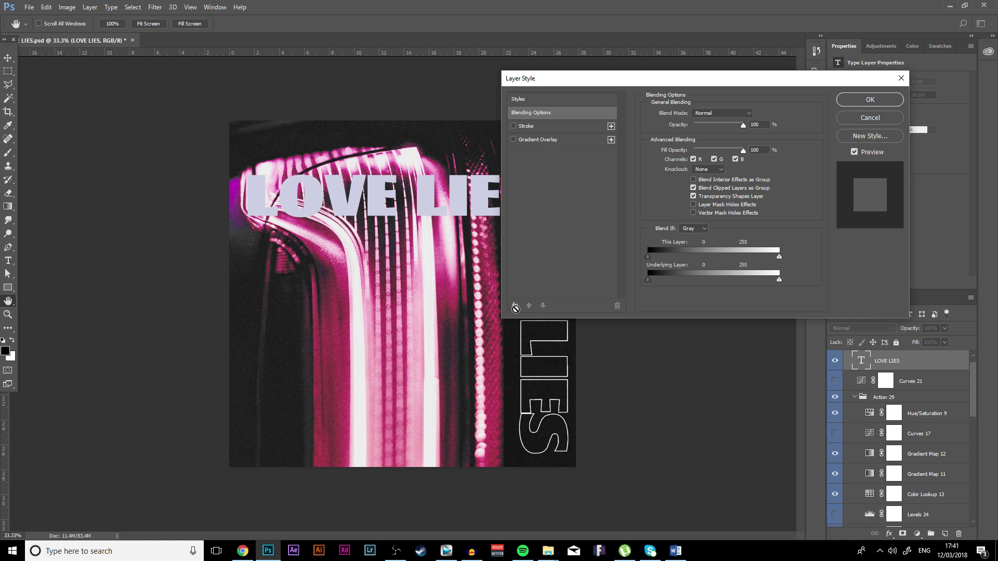
{"action": "left_click", "coordinate": [516, 306]}
{"action": "left_click", "coordinate": [527, 319]}
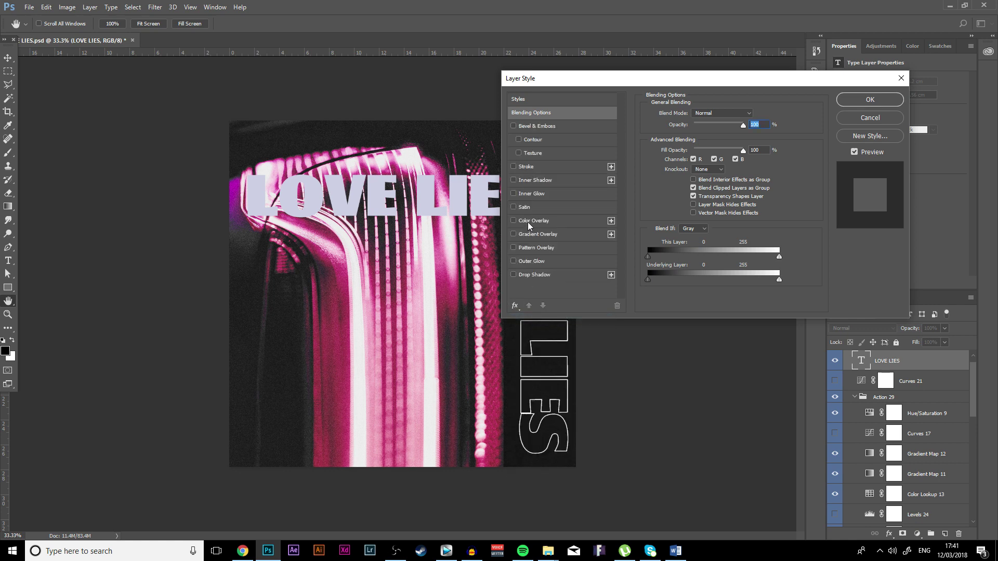
{"action": "left_click", "coordinate": [526, 221]}
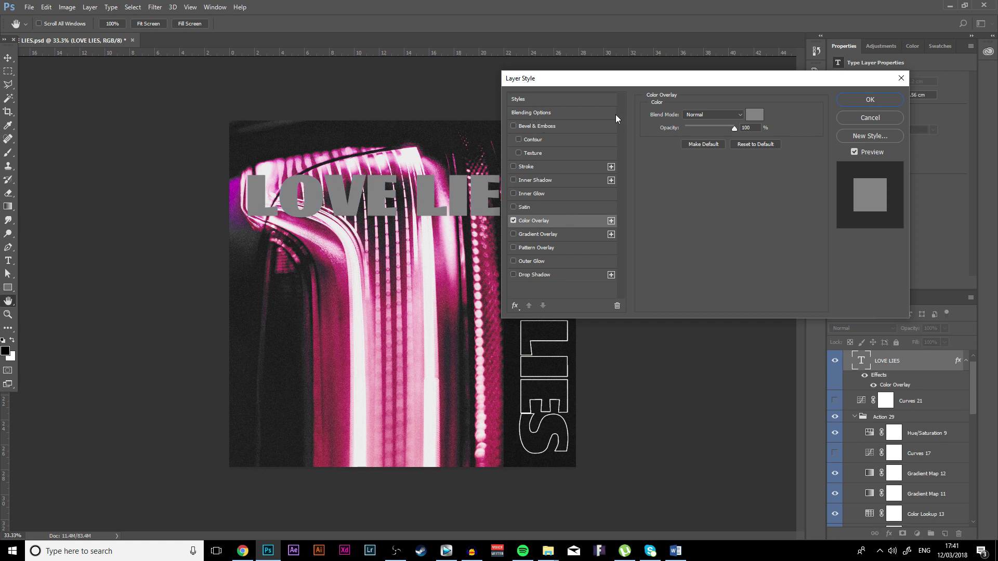
{"action": "left_click", "coordinate": [551, 102]}
{"action": "left_click", "coordinate": [649, 107]}
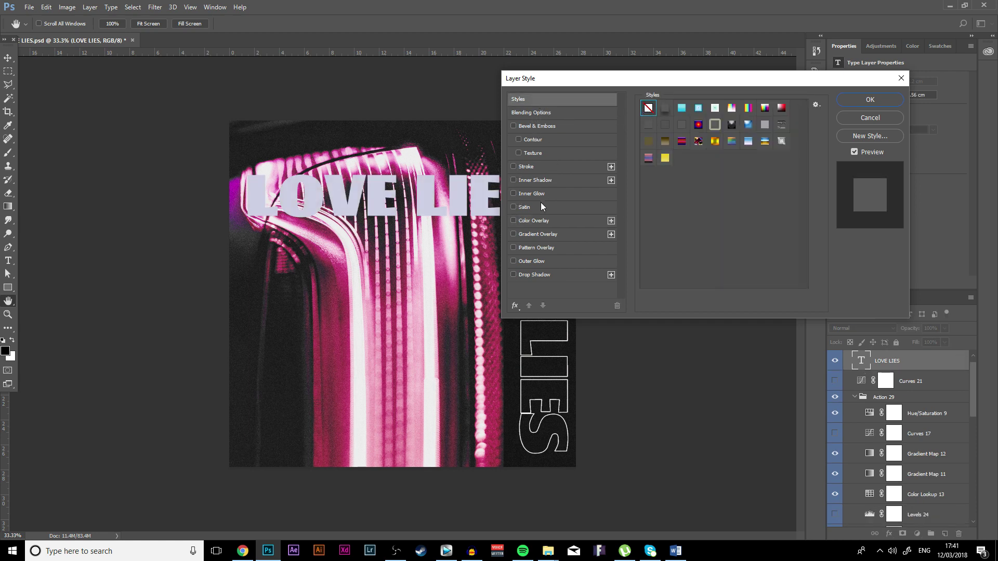
{"action": "left_click", "coordinate": [532, 232]}
Keep only Color Overlay on the title, set to black #000000
{"action": "left_click", "coordinate": [532, 220]}
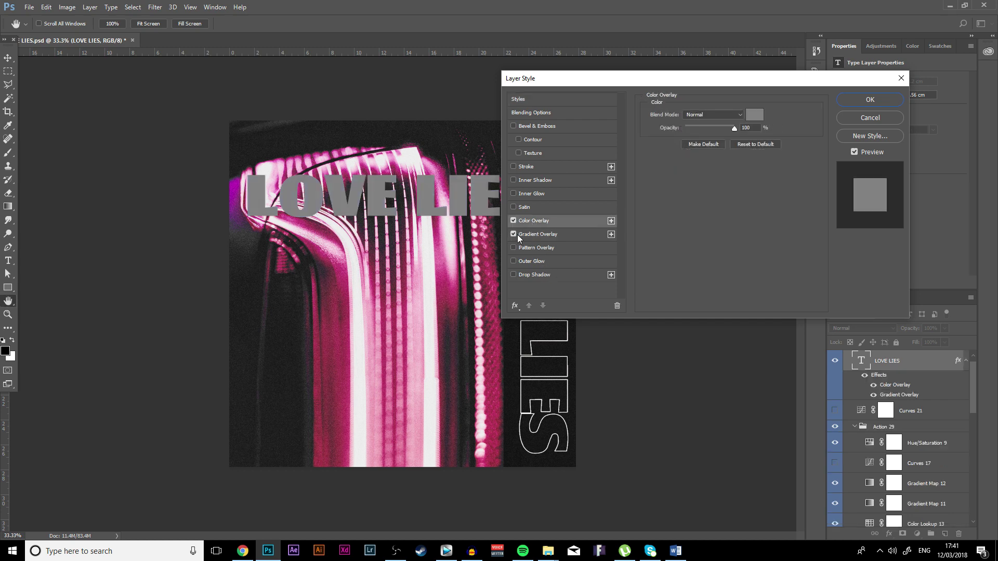
{"action": "left_click", "coordinate": [513, 234]}
{"action": "left_click", "coordinate": [754, 114]}
{"action": "type", "text": "000000"}
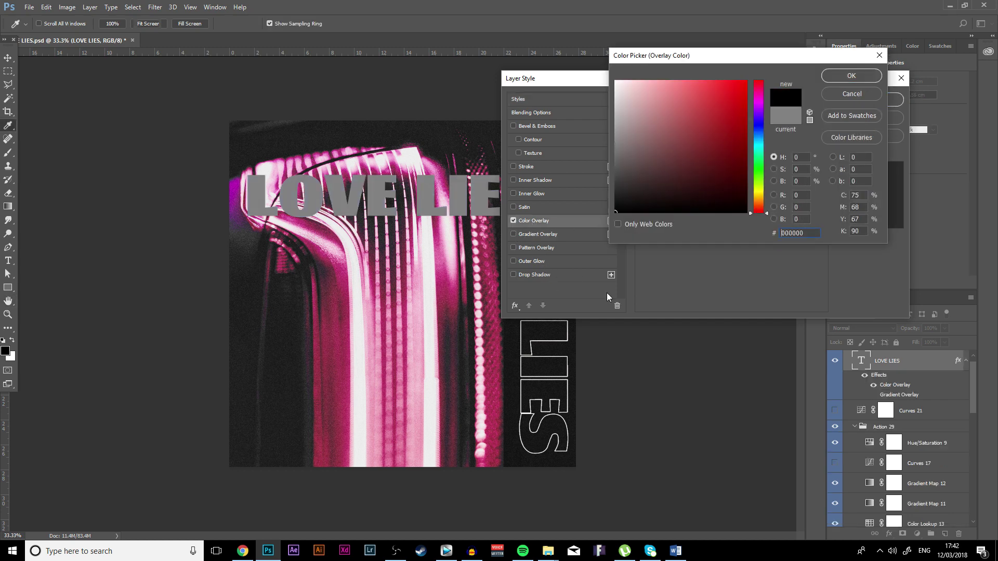
{"action": "left_click", "coordinate": [852, 76]}
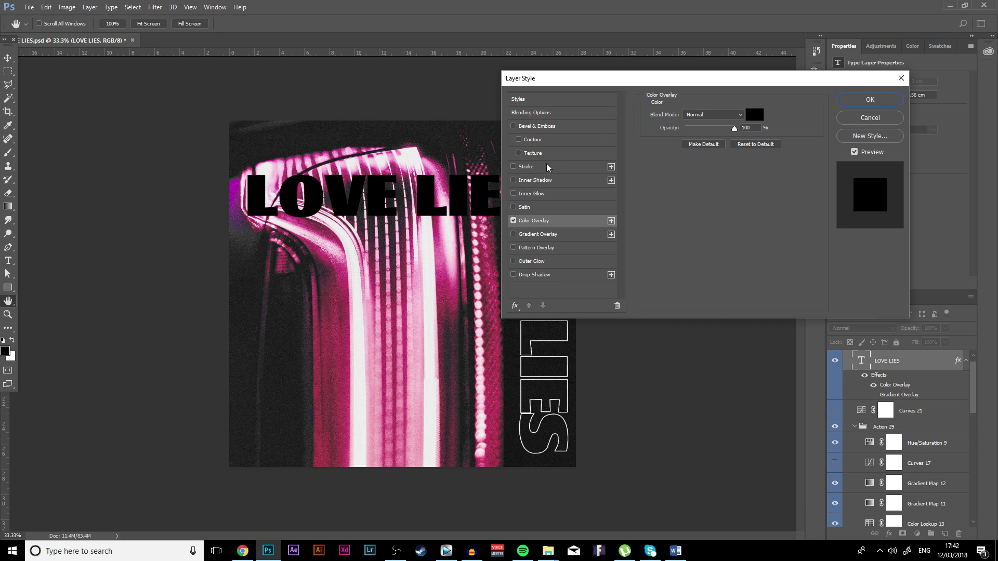
Add a white 5 px Stroke positioned Outside the letters
{"action": "left_click", "coordinate": [527, 166]}
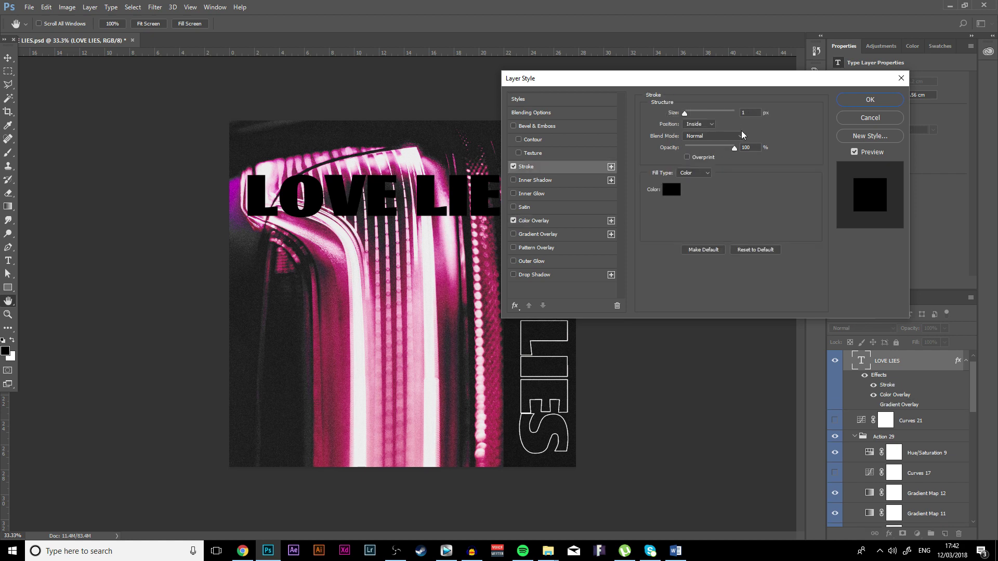
{"action": "left_click", "coordinate": [670, 189]}
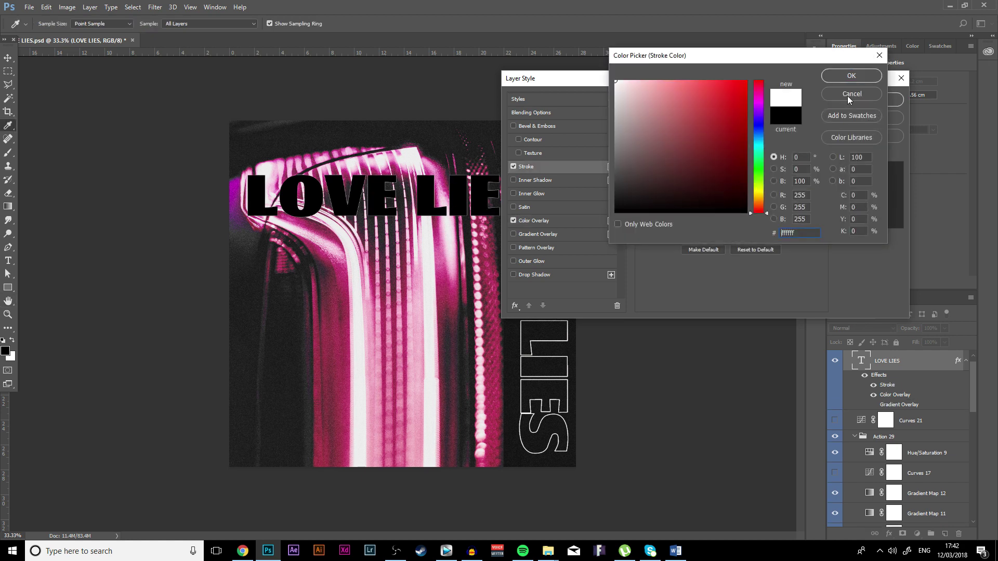
{"action": "left_click", "coordinate": [850, 76]}
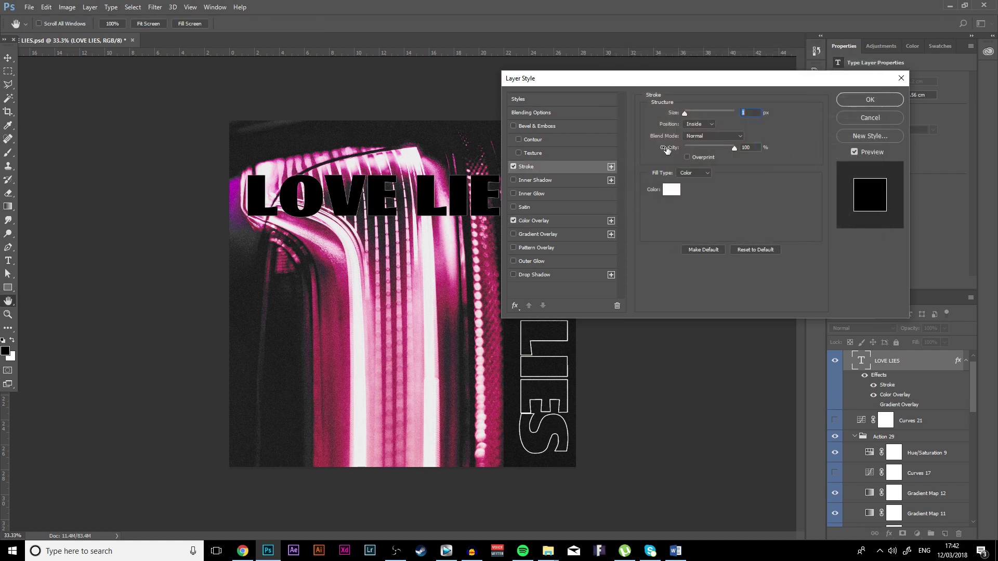
{"action": "left_click", "coordinate": [711, 125]}
{"action": "left_click", "coordinate": [694, 133]}
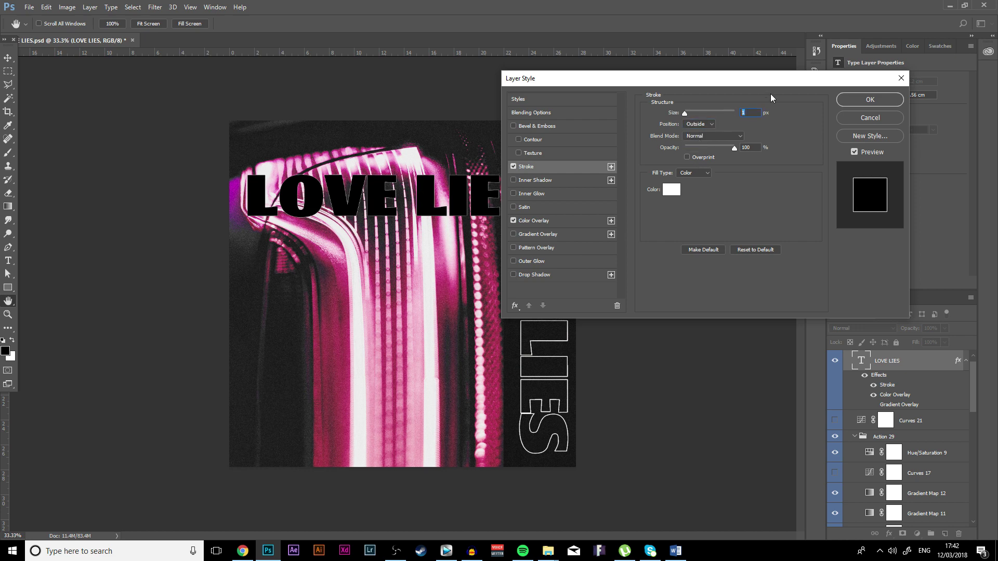
{"action": "type", "text": "10"}
{"action": "key", "text": "BackSpace"}
{"action": "type", "text": "5"}
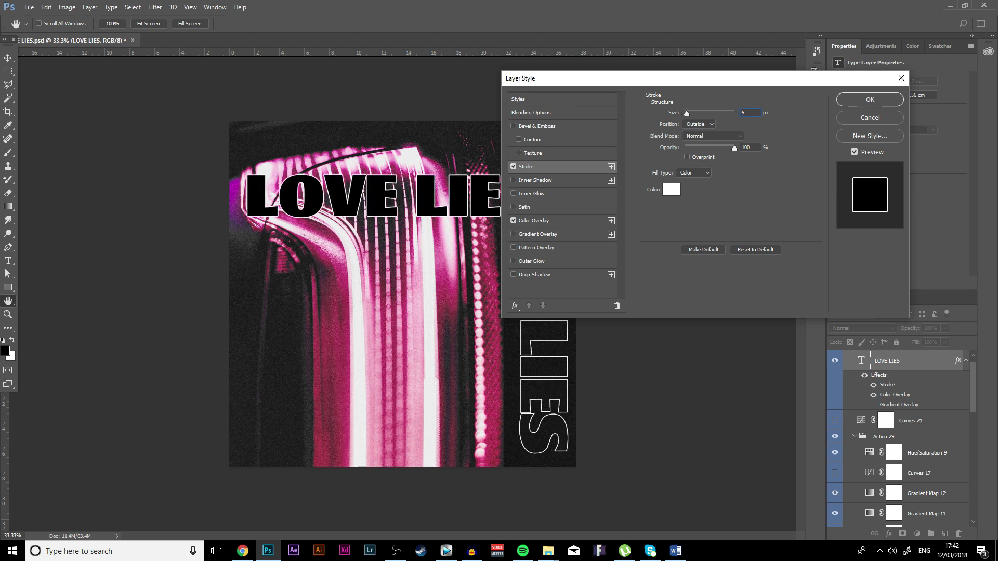
Apply the black fill and white outline, and select the whole LOVE LIES text line
{"action": "left_click", "coordinate": [869, 100]}
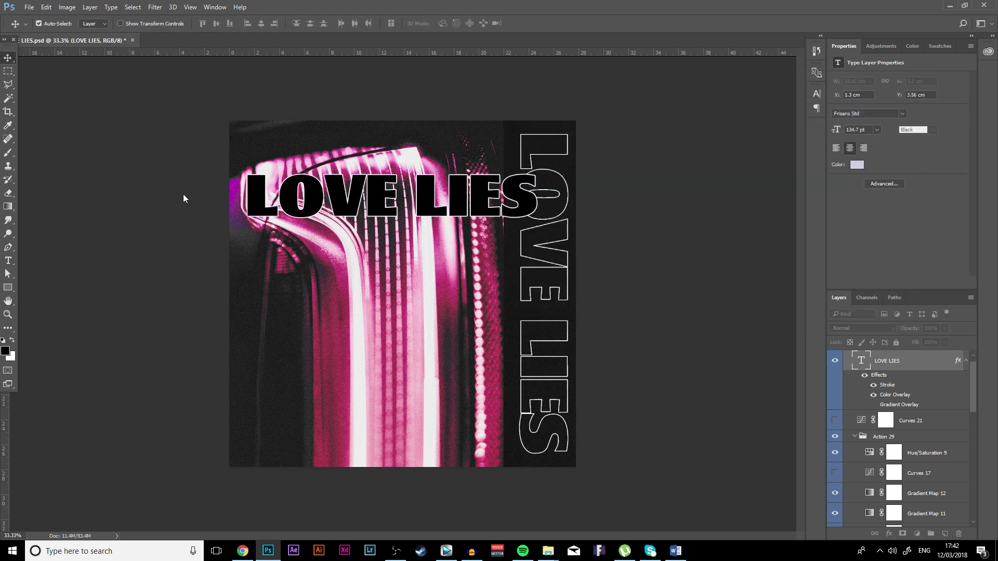
{"action": "key", "text": "t"}
{"action": "left_click_drag", "start_coordinate": [249, 201], "coordinate": [538, 202]}
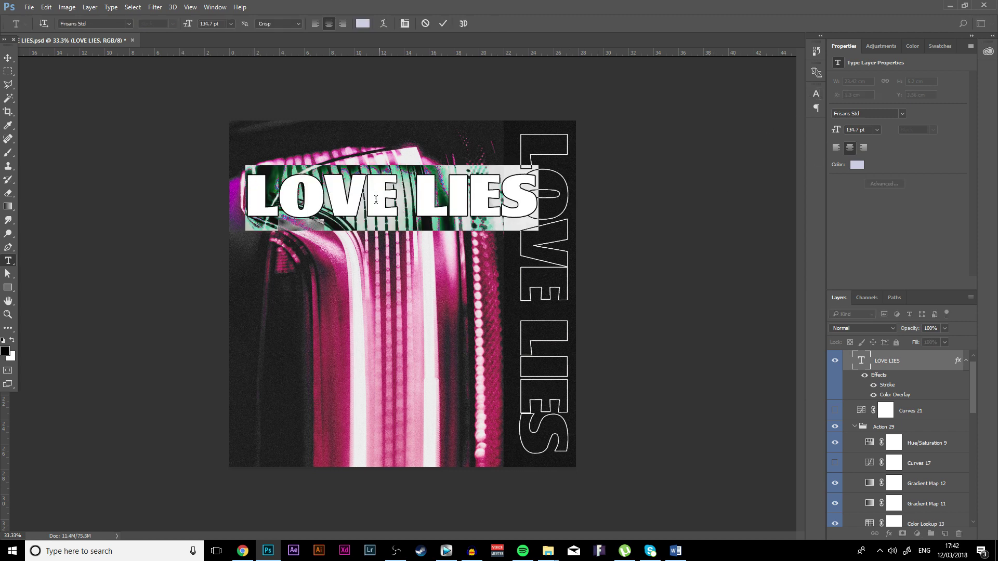
Set the title's tracking to 35 in the Character panel and commit the text edit
{"action": "left_click", "coordinate": [816, 93]}
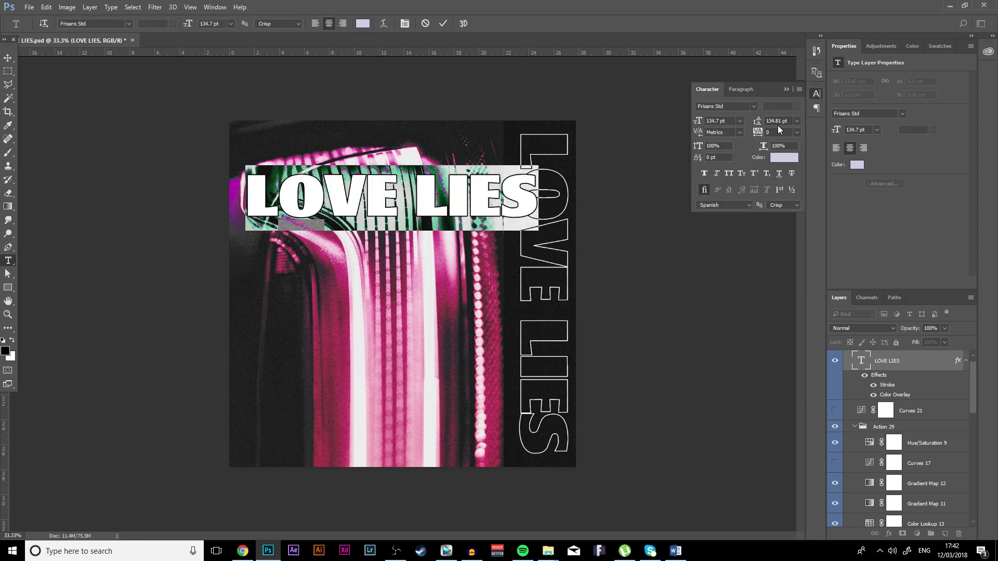
{"action": "type", "text": "50"}
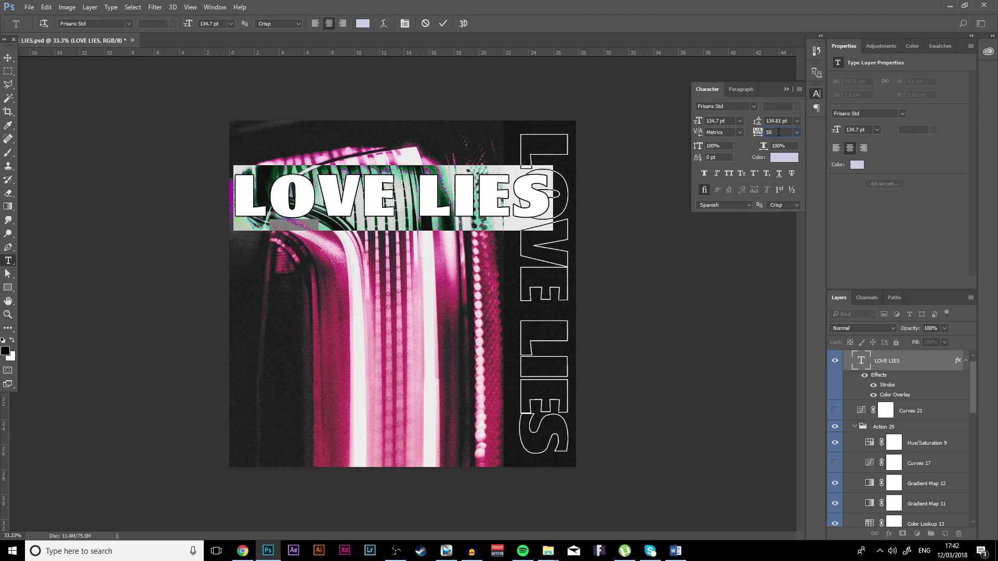
{"action": "type", "text": "-39"}
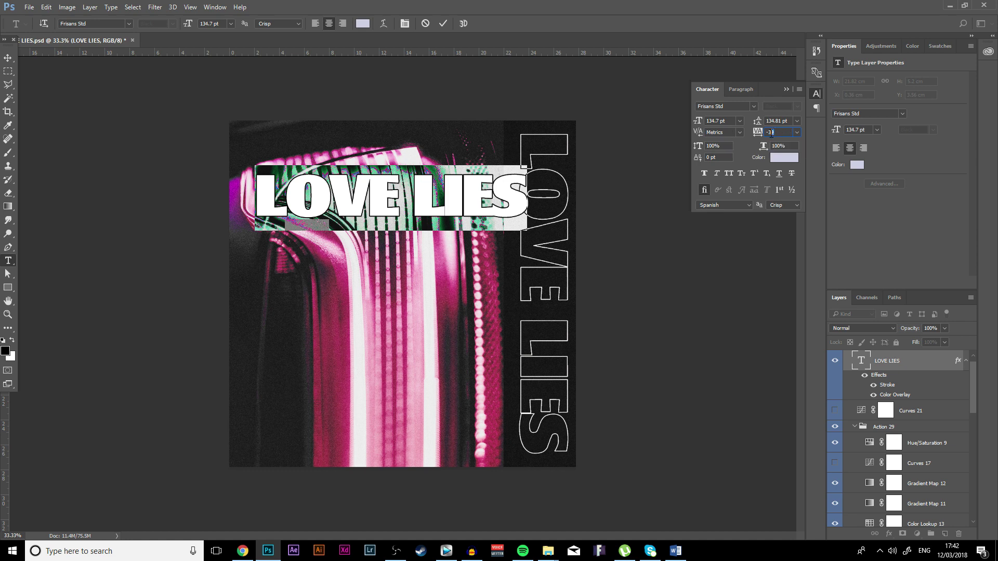
{"action": "key", "text": "BackSpace"}
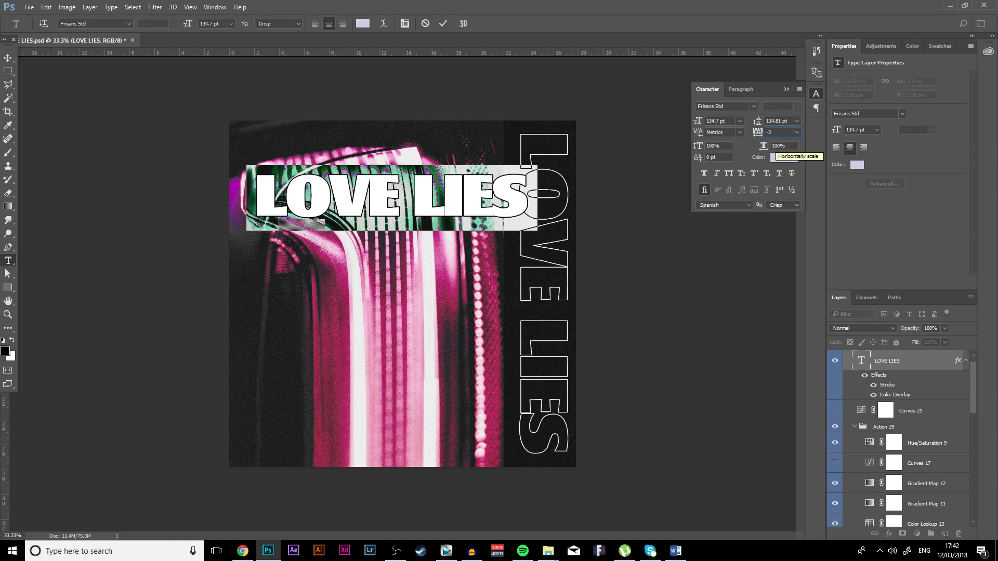
{"action": "type", "text": "5"}
{"action": "key", "text": "Return"}
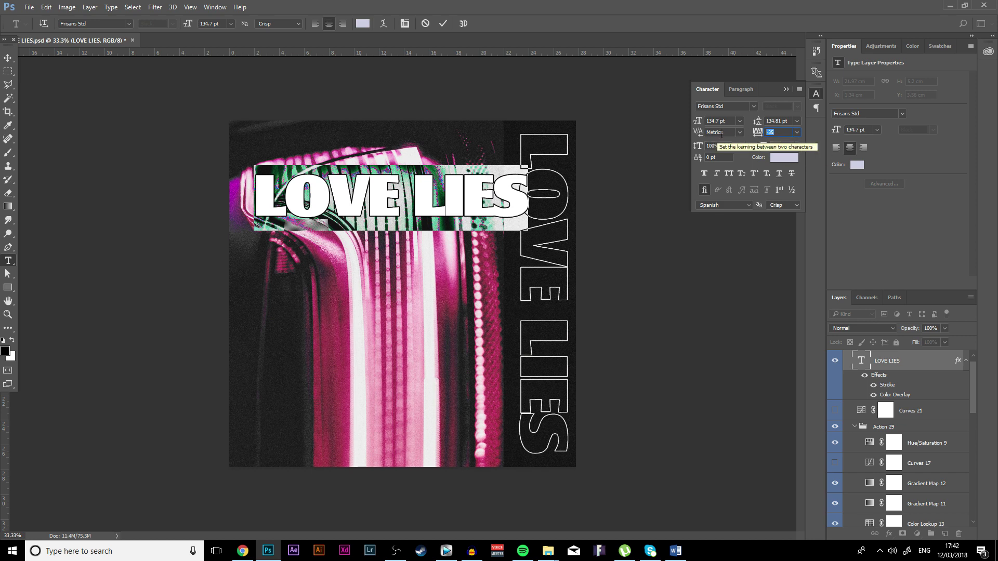
{"action": "type", "text": "53"}
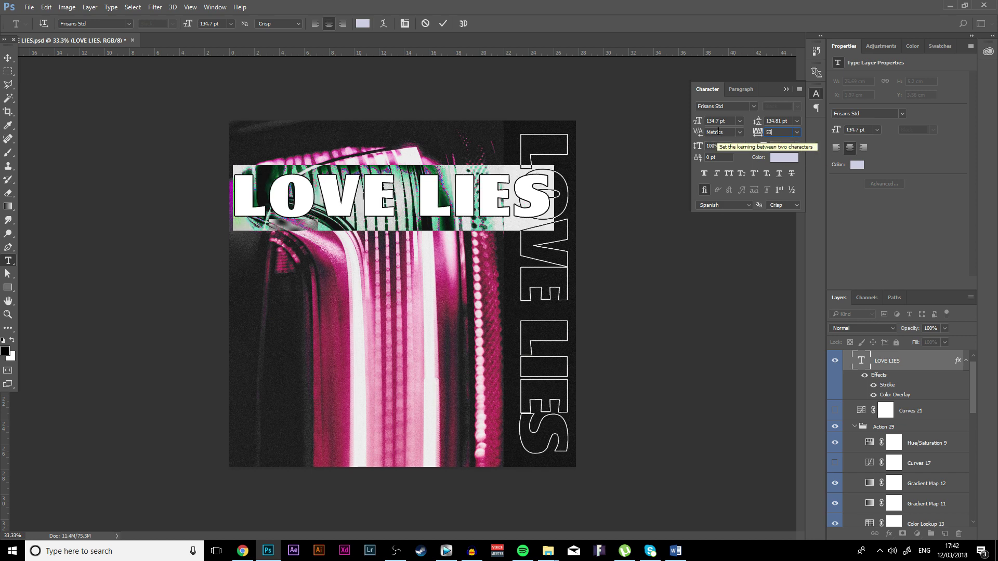
{"action": "type", "text": "35"}
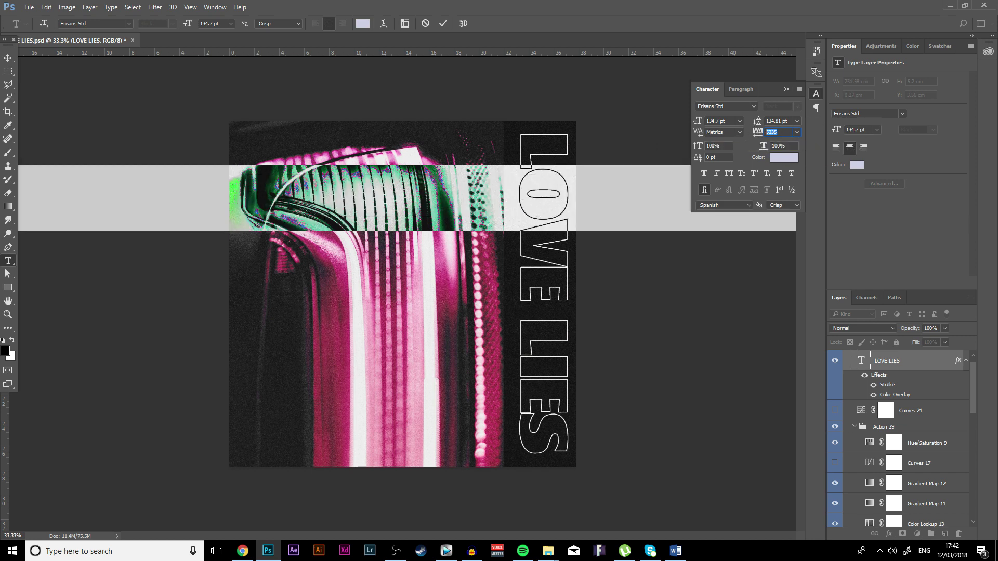
{"action": "type", "text": "35"}
{"action": "left_click", "coordinate": [293, 204]}
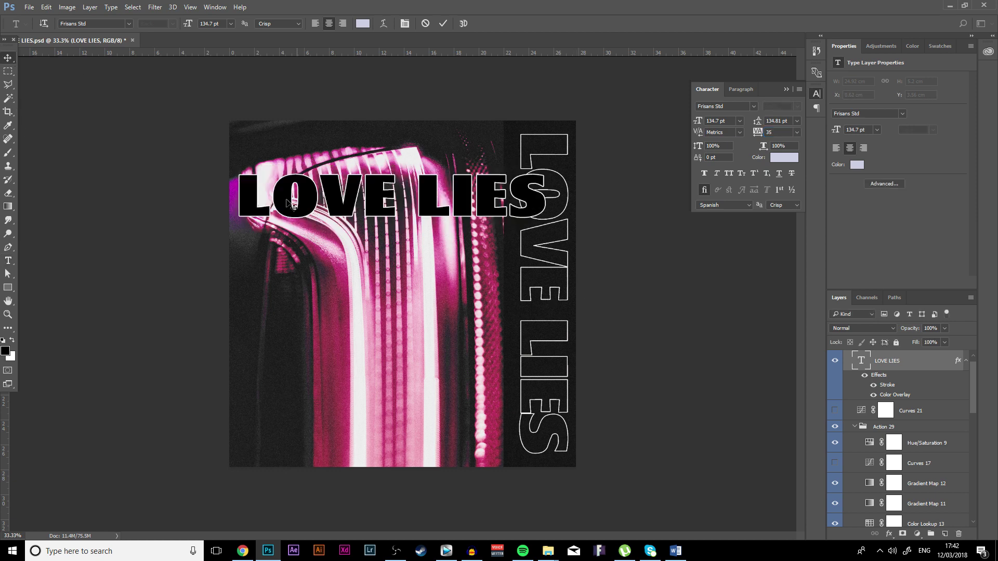
{"action": "key", "text": "ctrl+Return"}
Rasterize the LOVE LIES title's layer style
{"action": "key", "text": "v"}
{"action": "right_click", "coordinate": [928, 366]}
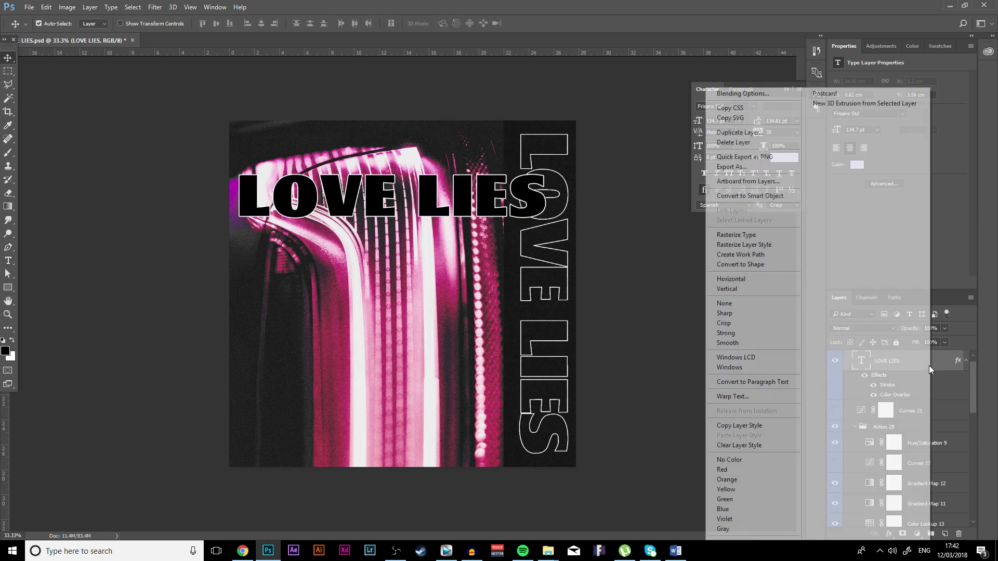
{"action": "left_click", "coordinate": [755, 245]}
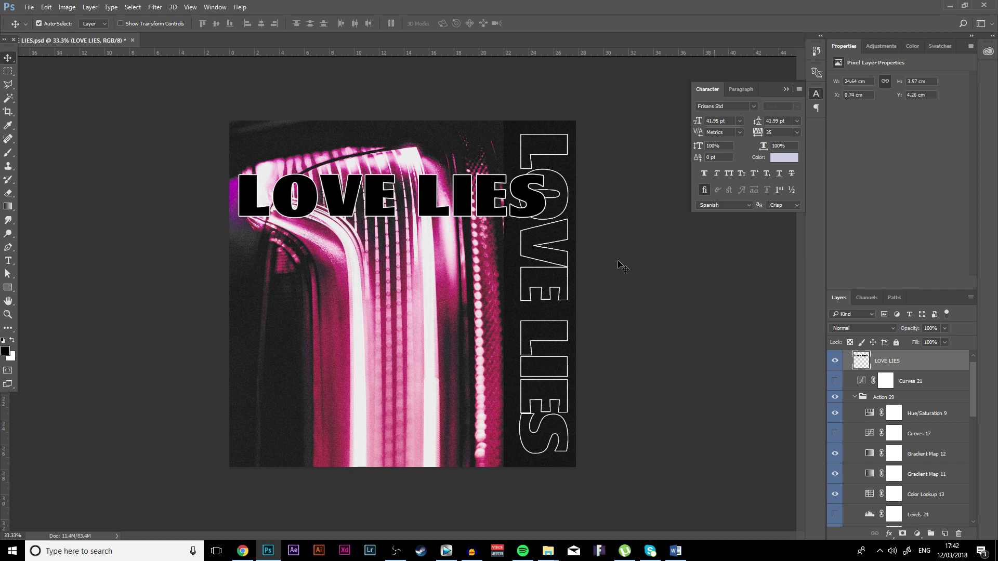
Magic Wand-select the black fills of all LOVE LIES letters and delete them, leaving hollow outlines
{"action": "left_click", "coordinate": [8, 99]}
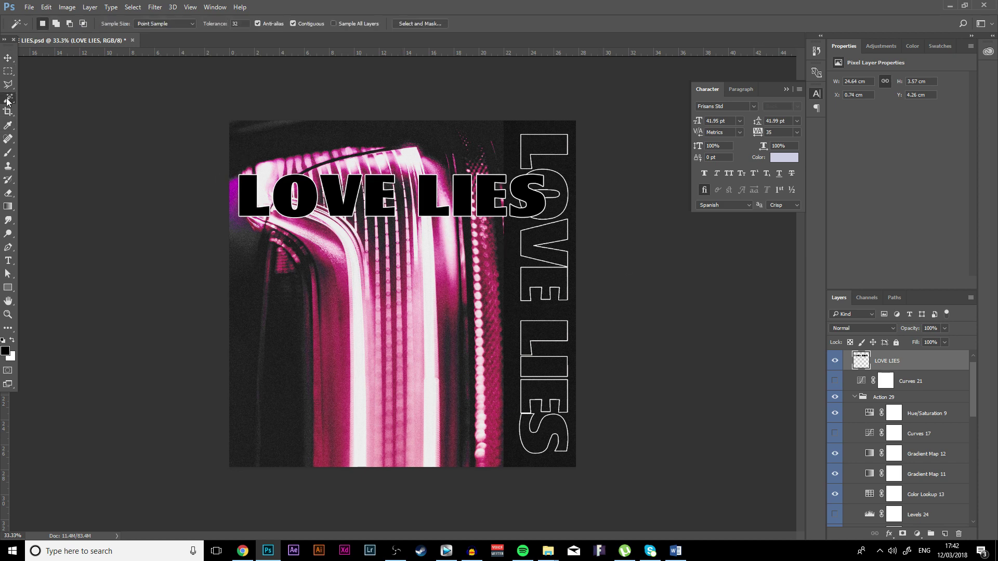
{"action": "left_click", "coordinate": [9, 103]}
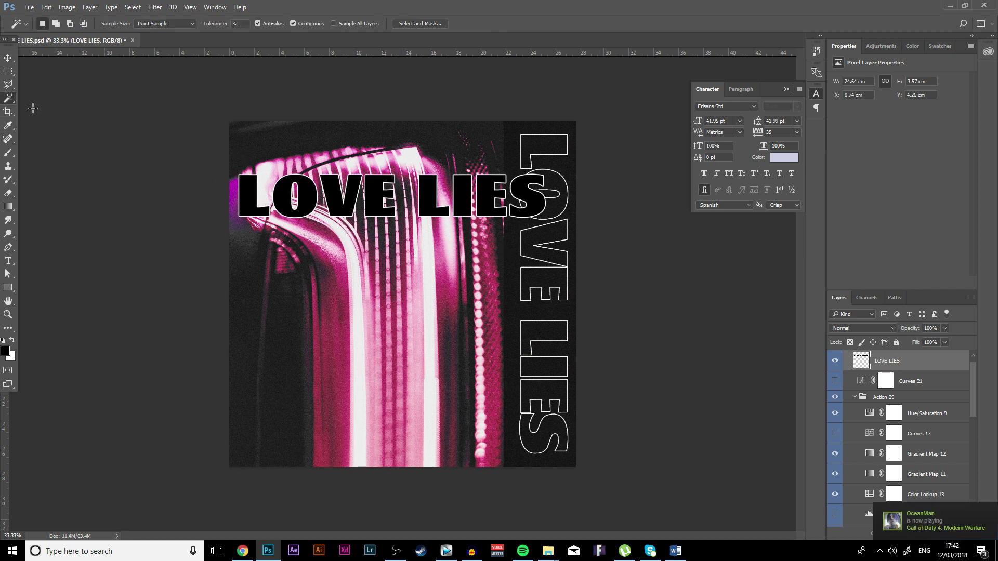
{"action": "left_click", "coordinate": [258, 196]}
{"action": "left_click", "coordinate": [284, 204], "text": "shift"}
{"action": "left_click", "coordinate": [337, 190], "text": "shift"}
{"action": "left_click", "coordinate": [382, 195], "text": "shift"}
{"action": "left_click", "coordinate": [429, 191], "text": "shift"}
{"action": "left_click", "coordinate": [461, 193], "text": "shift"}
{"action": "left_click", "coordinate": [482, 193], "text": "shift"}
{"action": "left_click", "coordinate": [520, 197], "text": "shift"}
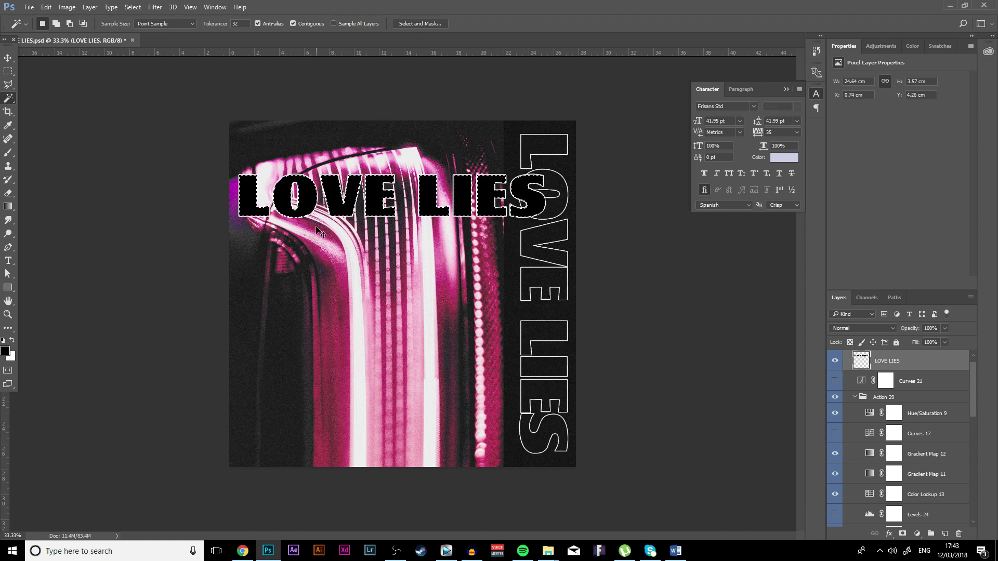
{"action": "key", "text": "Delete"}
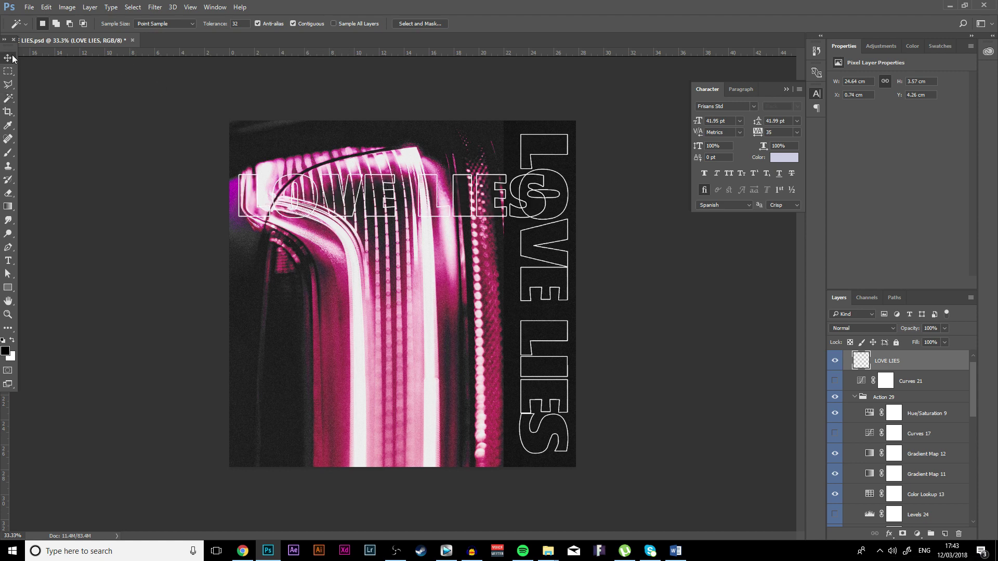
Free Transform the outlined title and rotate it 90° clockwise to stand vertically
{"action": "key", "text": "v"}
{"action": "key", "text": "ctrl+t"}
{"action": "right_click", "coordinate": [497, 210]}
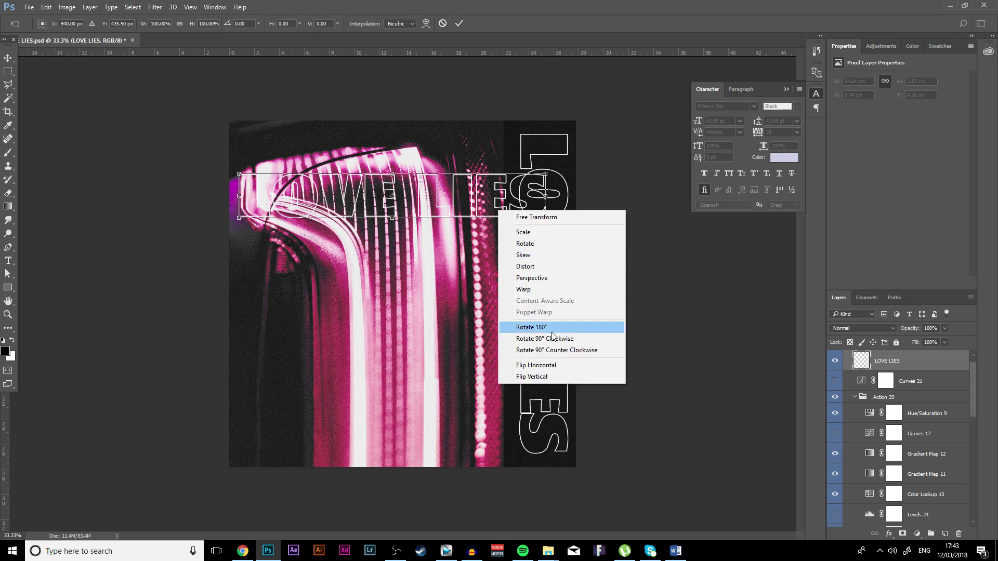
{"action": "left_click", "coordinate": [566, 338]}
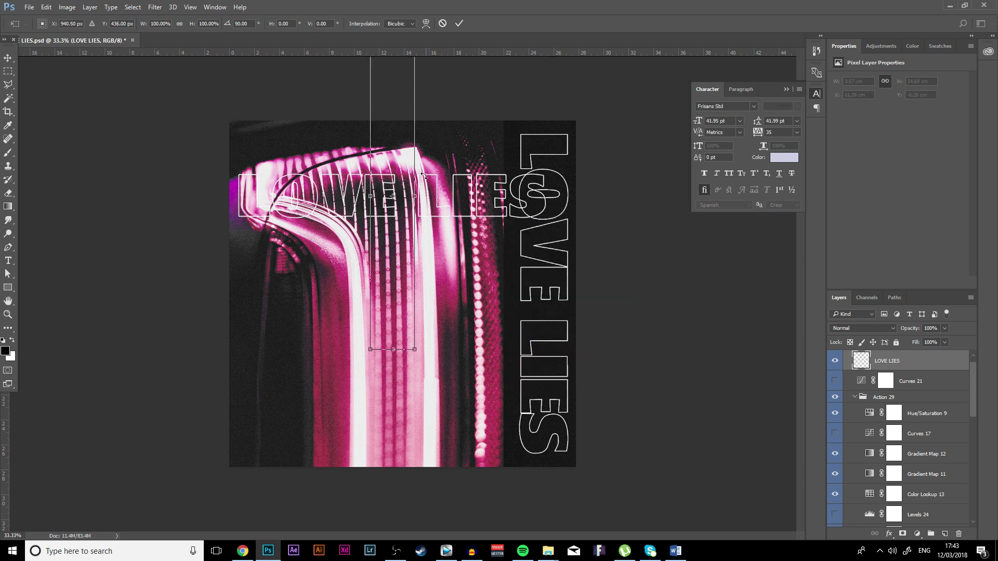
Commit the rotation and hide the original LOVE LIES layer
{"action": "key", "text": "Return"}
{"action": "scroll", "coordinate": [896, 411], "scroll_direction": "down", "scroll_amount": 3}
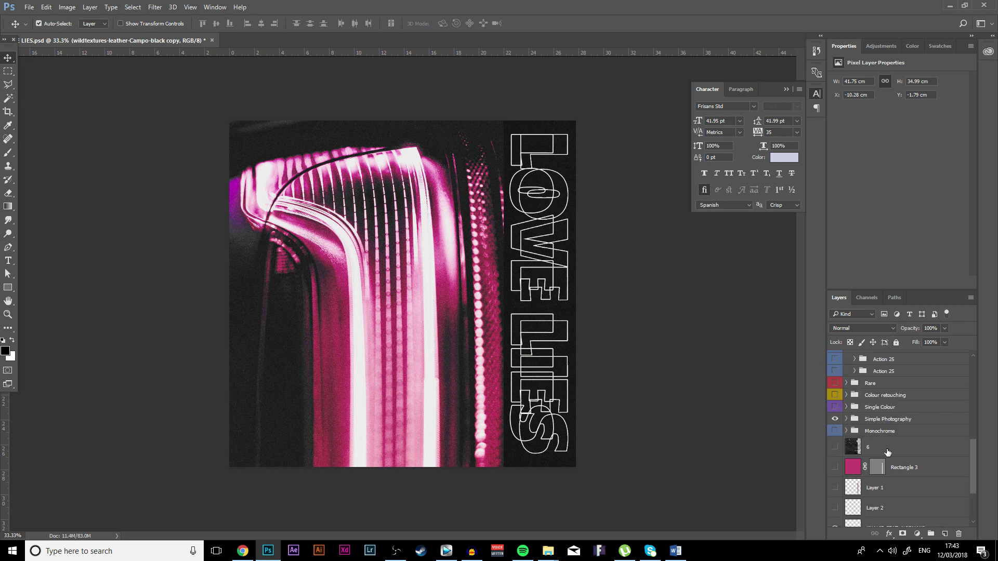
{"action": "scroll", "coordinate": [895, 411], "scroll_direction": "up", "scroll_amount": 5}
{"action": "left_click", "coordinate": [834, 373]}
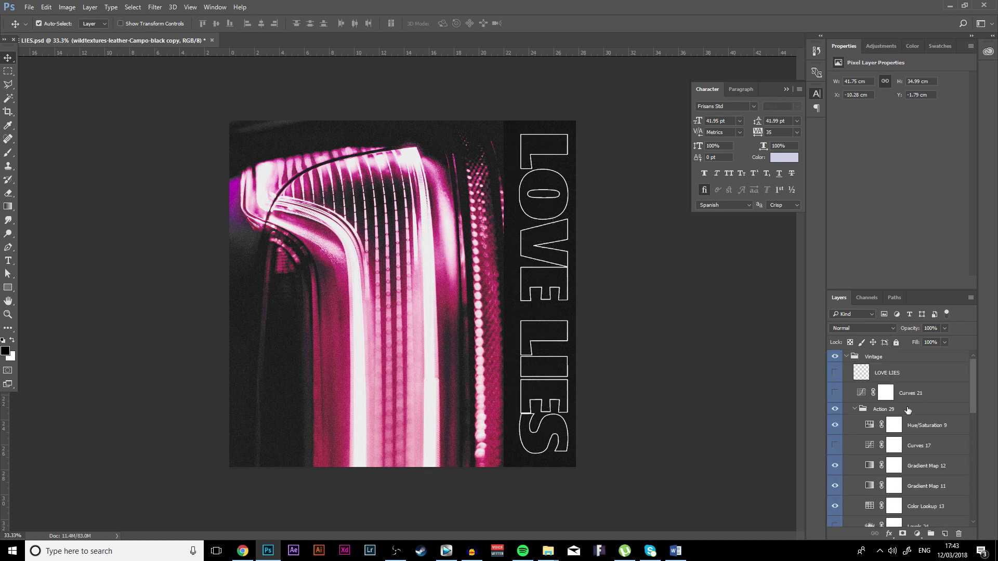
Show Layer 2 and the pink bar Layer 1, zooming in to check the right side of the cover
{"action": "scroll", "coordinate": [906, 411], "scroll_direction": "down", "scroll_amount": 5}
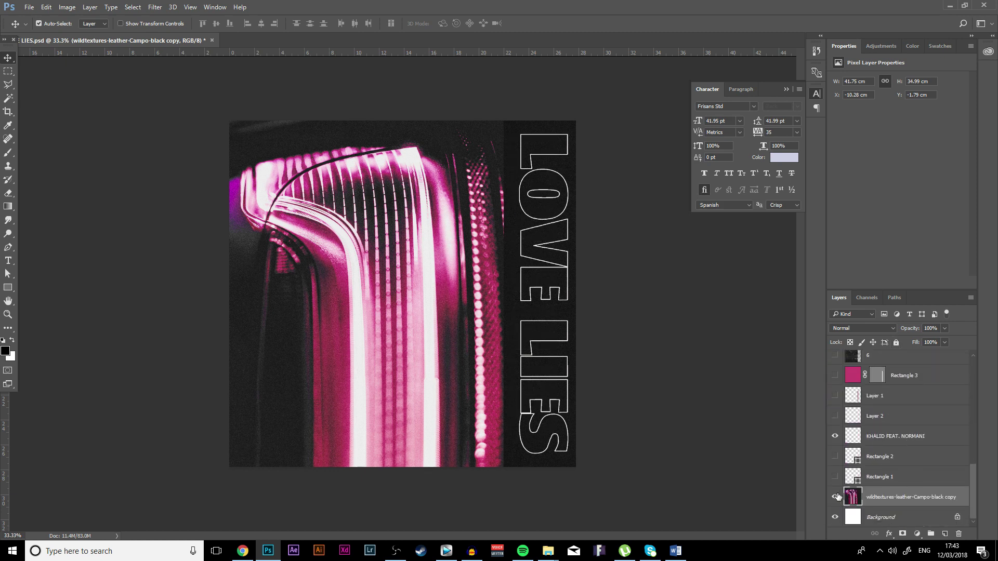
{"action": "left_click", "coordinate": [835, 416]}
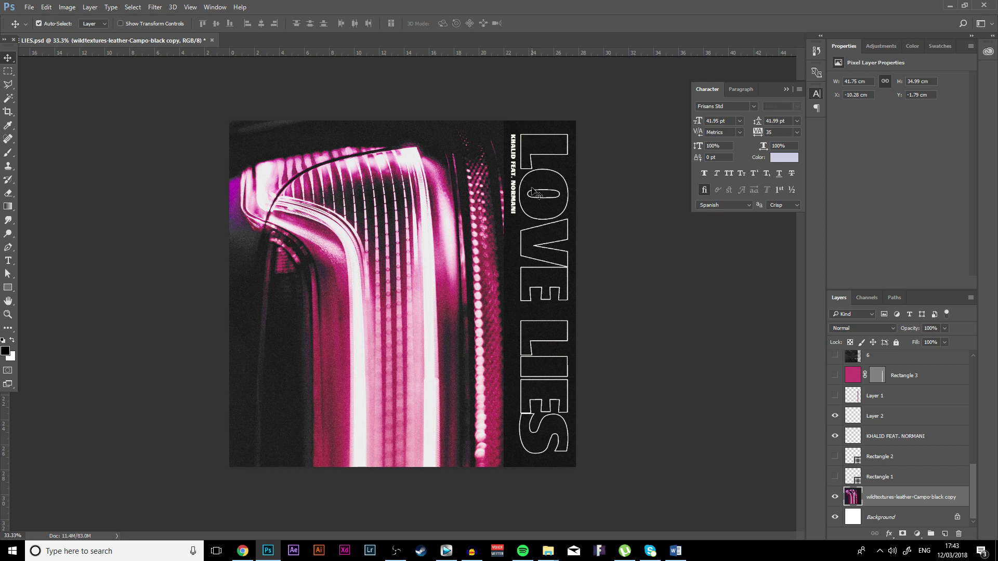
{"action": "left_click", "coordinate": [834, 395]}
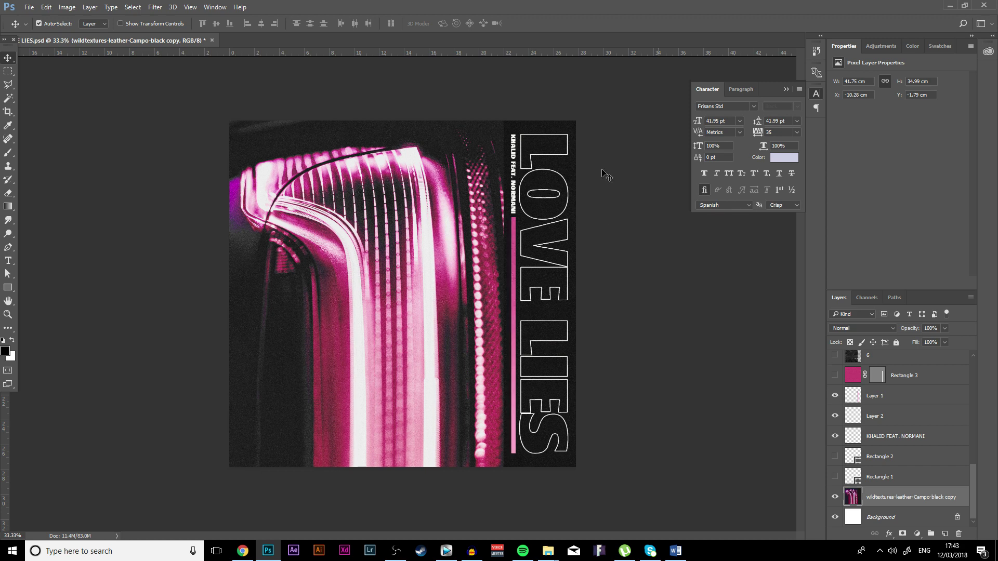
{"action": "key", "text": "ctrl+plus"}
{"action": "key", "text": "ctrl+plus"}
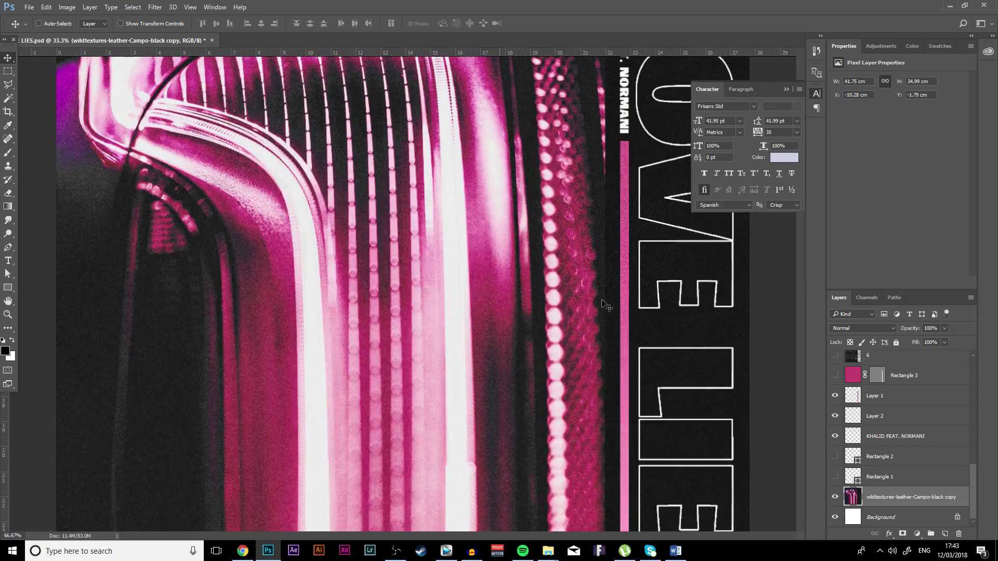
{"action": "key", "text": "ctrl+minus"}
{"action": "key", "text": "ctrl+minus"}
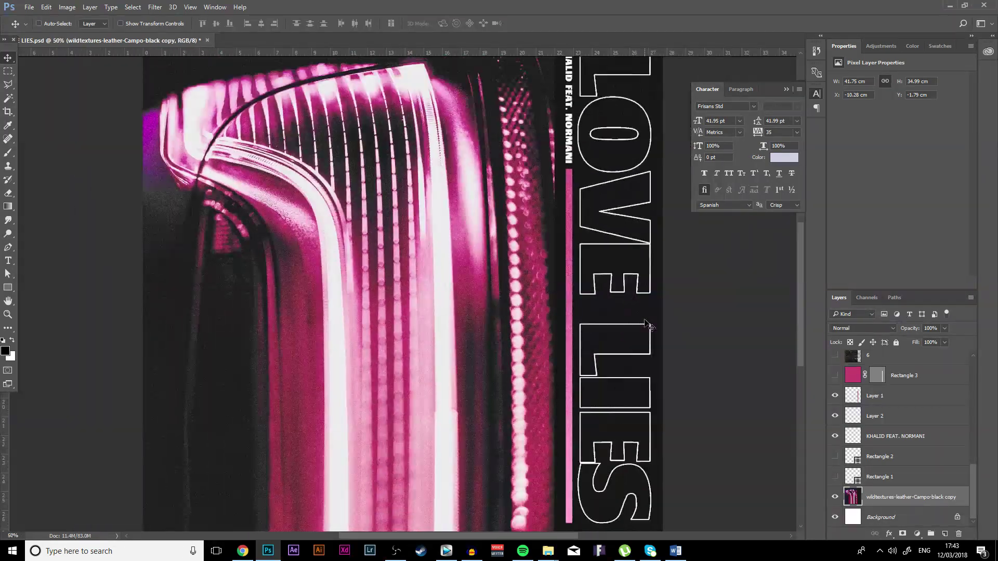
{"action": "key", "text": "ctrl+minus"}
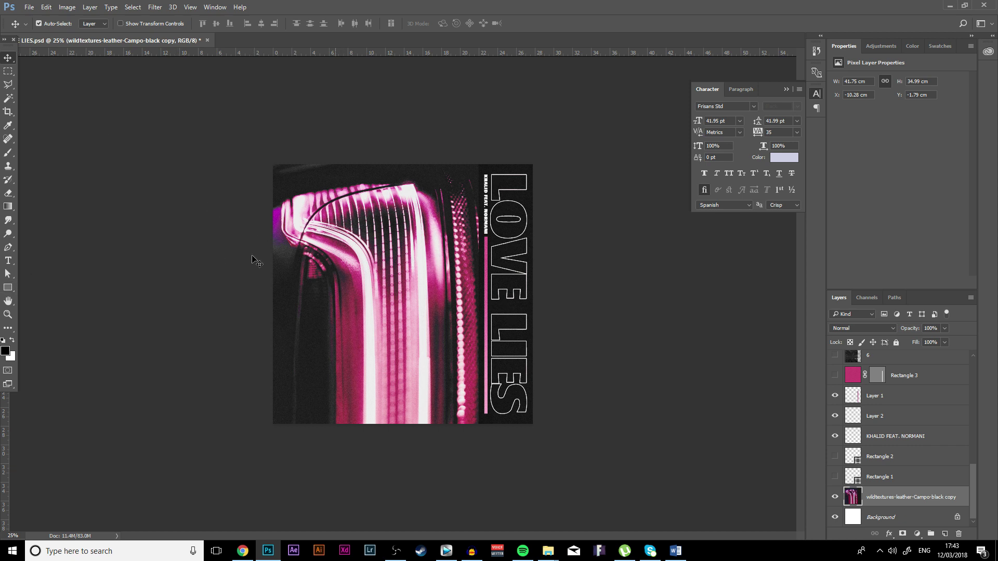
{"action": "mouse_move", "coordinate": [469, 558]}
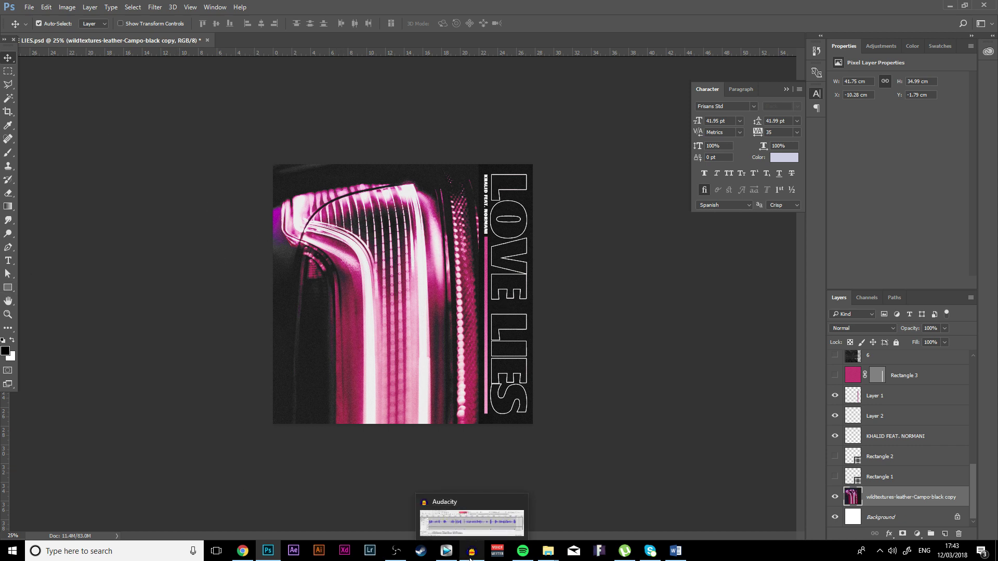
{"action": "key", "text": "ctrl+plus"}
{"action": "key", "text": "ctrl+plus"}
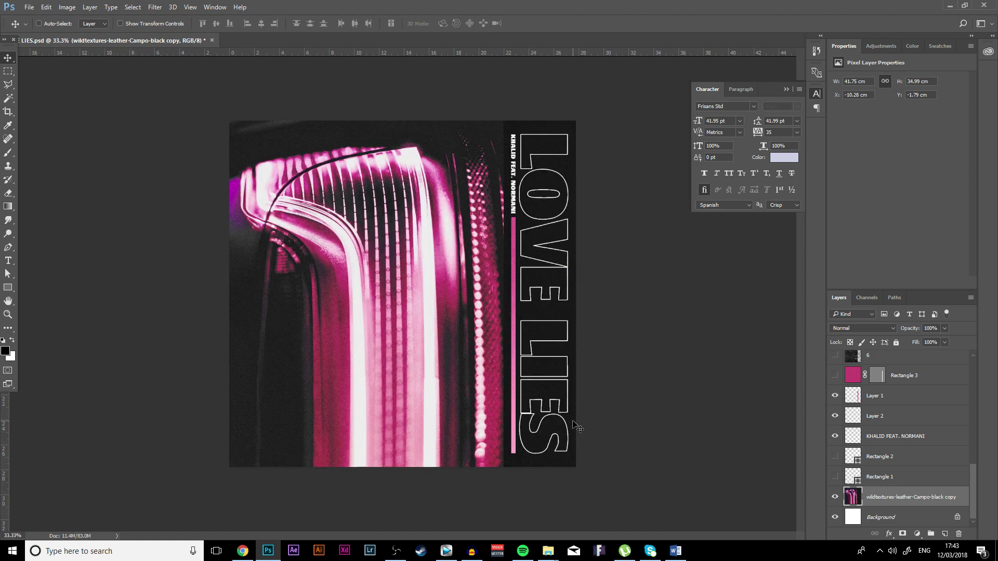
{"action": "scroll", "coordinate": [555, 220], "scroll_direction": "down", "scroll_amount": 1}
{"action": "scroll", "coordinate": [555, 221], "scroll_direction": "down", "scroll_amount": 1}
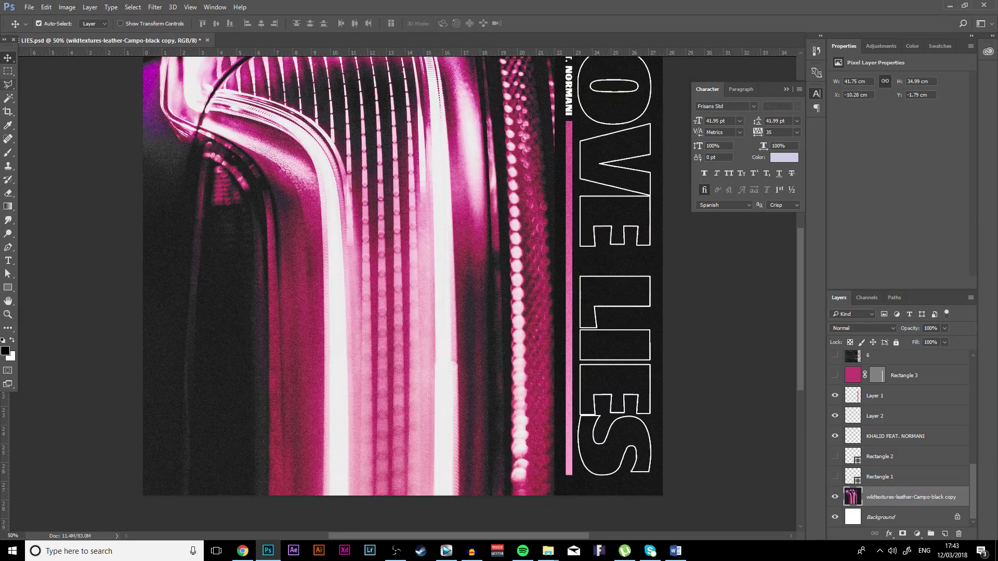
{"action": "left_click", "coordinate": [9, 73]}
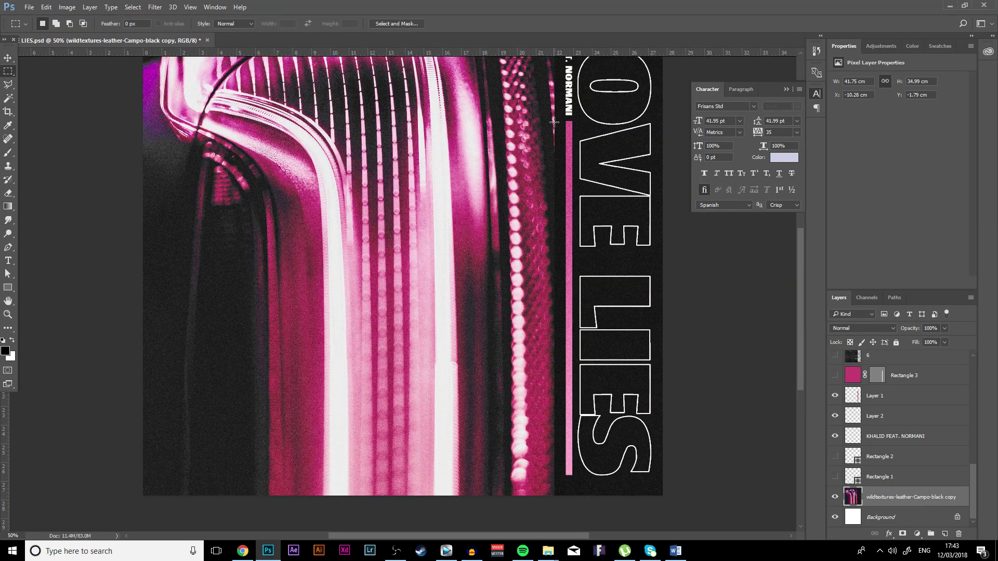
Select a thin vertical strip beside the pink bar, sample light pink from the photo, and add empty Layer 3
{"action": "left_click_drag", "start_coordinate": [554, 121], "coordinate": [560, 487]}
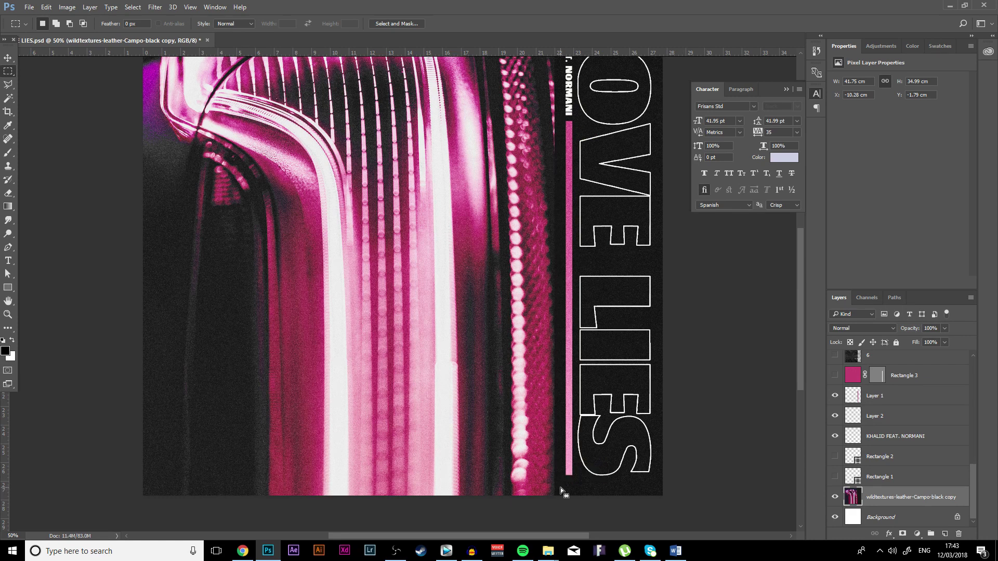
{"action": "left_click", "coordinate": [8, 125]}
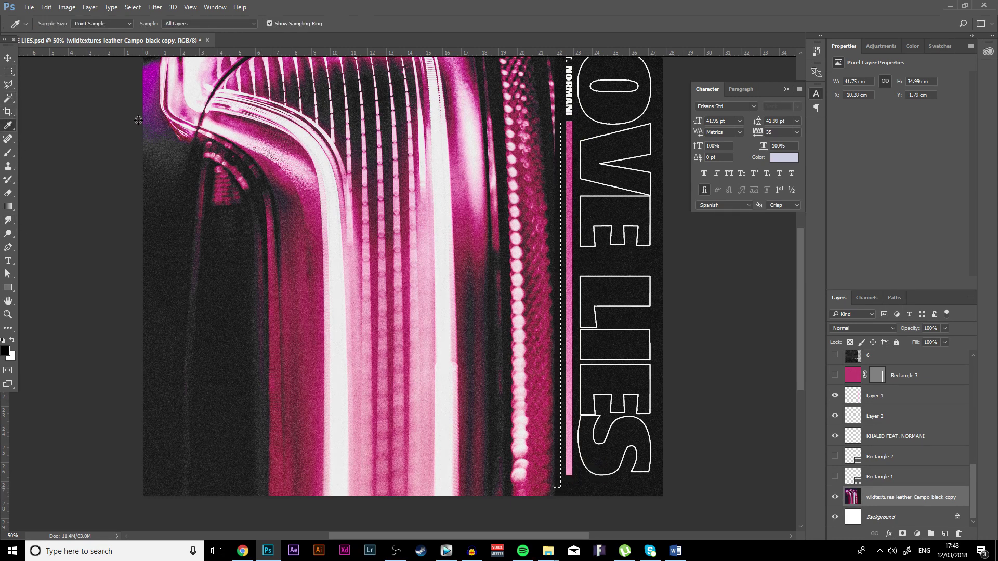
{"action": "left_click", "coordinate": [272, 354]}
{"action": "left_click_drag", "start_coordinate": [516, 214], "coordinate": [455, 109]}
{"action": "left_click", "coordinate": [13, 339]}
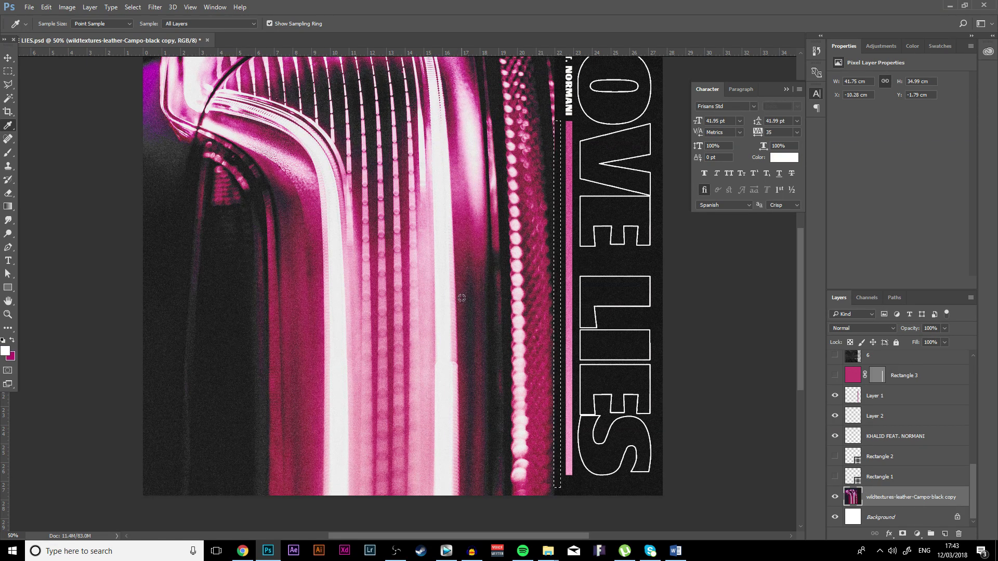
{"action": "left_click_drag", "start_coordinate": [438, 263], "coordinate": [427, 183]}
{"action": "left_click", "coordinate": [429, 191]}
{"action": "key", "text": "g"}
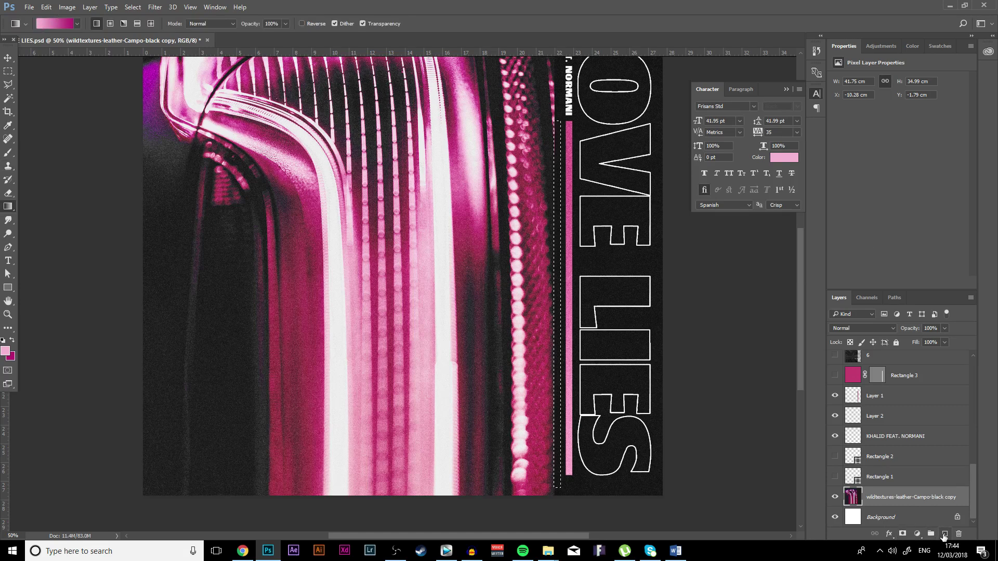
{"action": "left_click", "coordinate": [944, 534]}
Move Layer 3 to the top and fill the strip with a pale pink-to-white gradient along its length
{"action": "left_click_drag", "start_coordinate": [875, 497], "coordinate": [900, 366]}
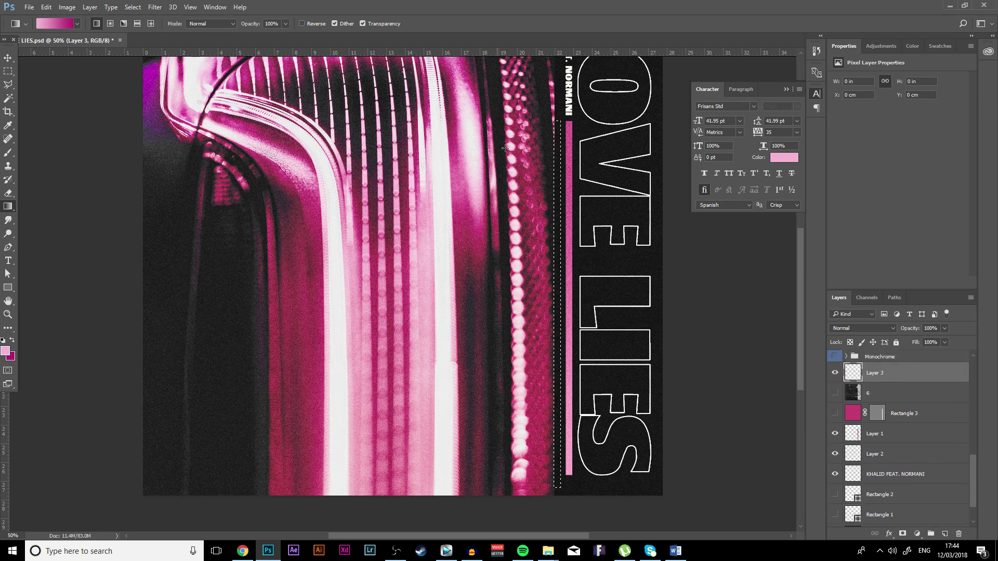
{"action": "left_click_drag", "start_coordinate": [505, 148], "coordinate": [507, 171]}
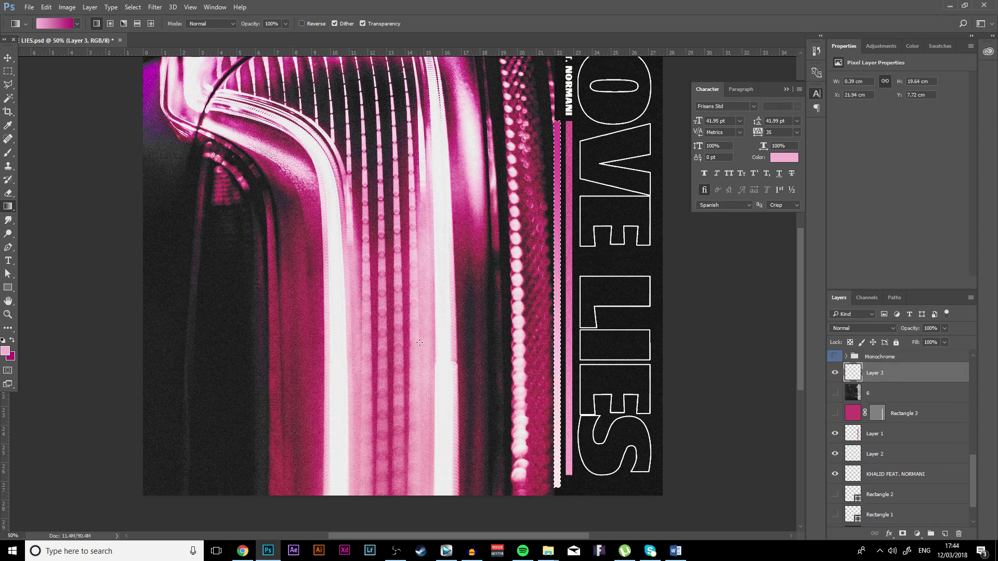
{"action": "left_click_drag", "start_coordinate": [420, 342], "coordinate": [395, 291]}
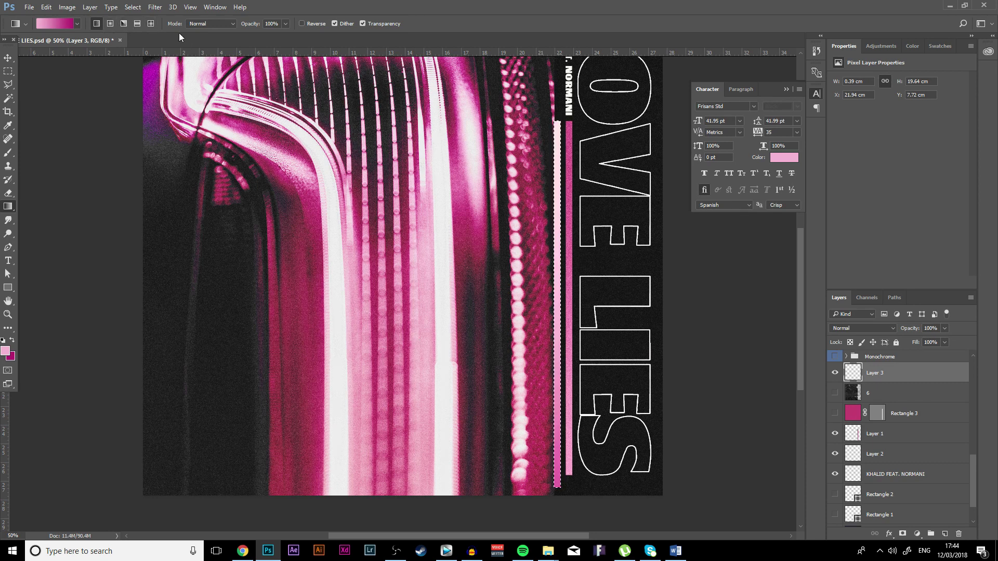
{"action": "left_click_drag", "start_coordinate": [476, 403], "coordinate": [555, 286]}
{"action": "left_click_drag", "start_coordinate": [499, 363], "coordinate": [797, 310]}
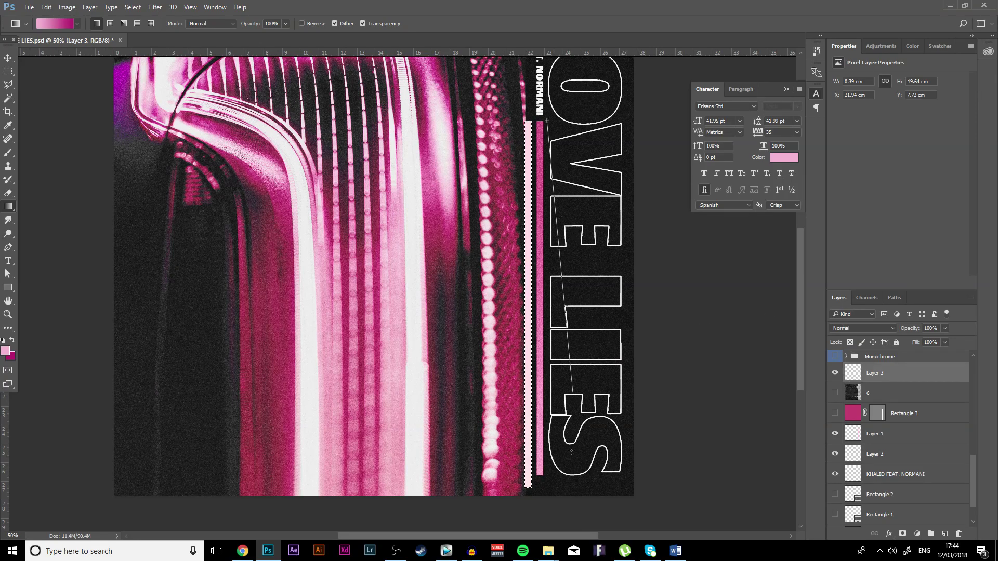
{"action": "left_click_drag", "start_coordinate": [552, 419], "coordinate": [579, 30]}
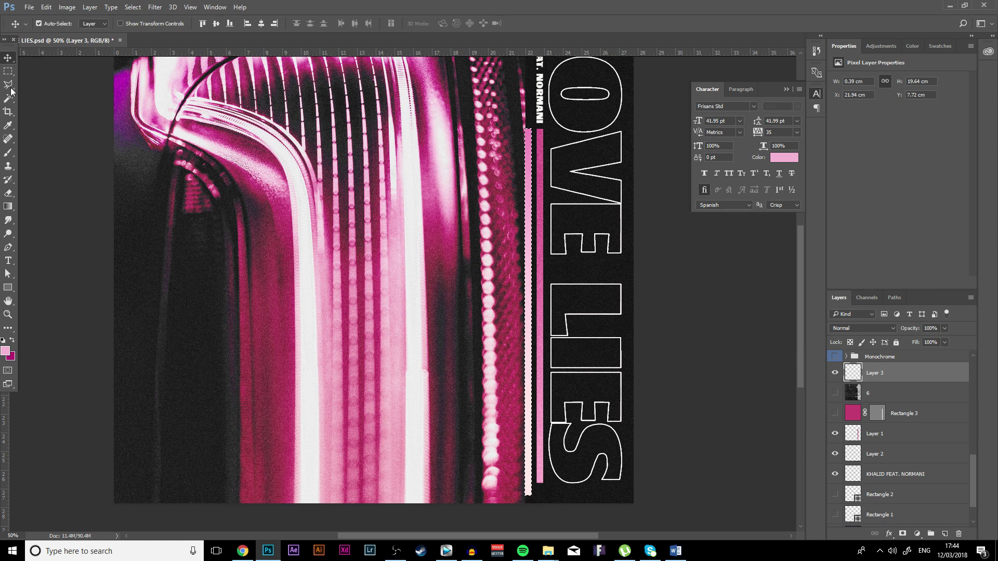
Deselect the strip and begin a polygon lasso selection on the photo
{"action": "key", "text": "ctrl+d"}
{"action": "key", "text": "l"}
{"action": "left_click", "coordinate": [467, 224]}
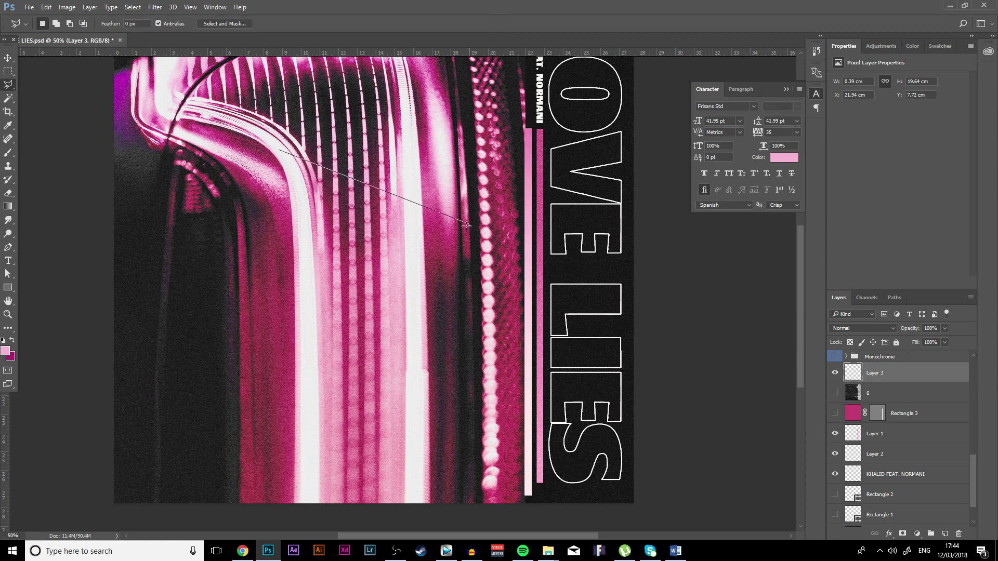
Close the polygon selection, dismiss the empty-selection warning, and hide Layer 3's gradient strip
{"action": "double_click", "coordinate": [280, 152]}
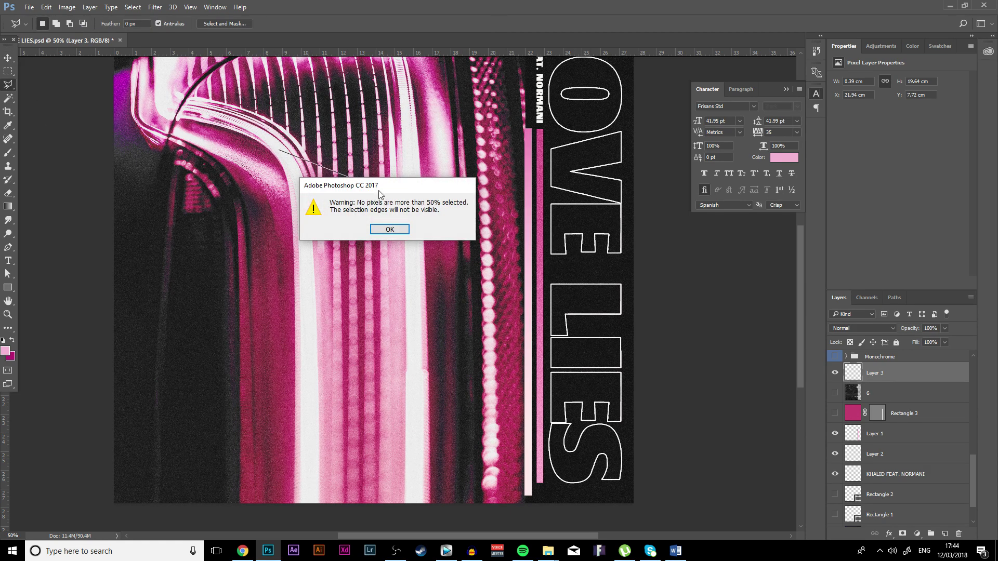
{"action": "left_click", "coordinate": [388, 229]}
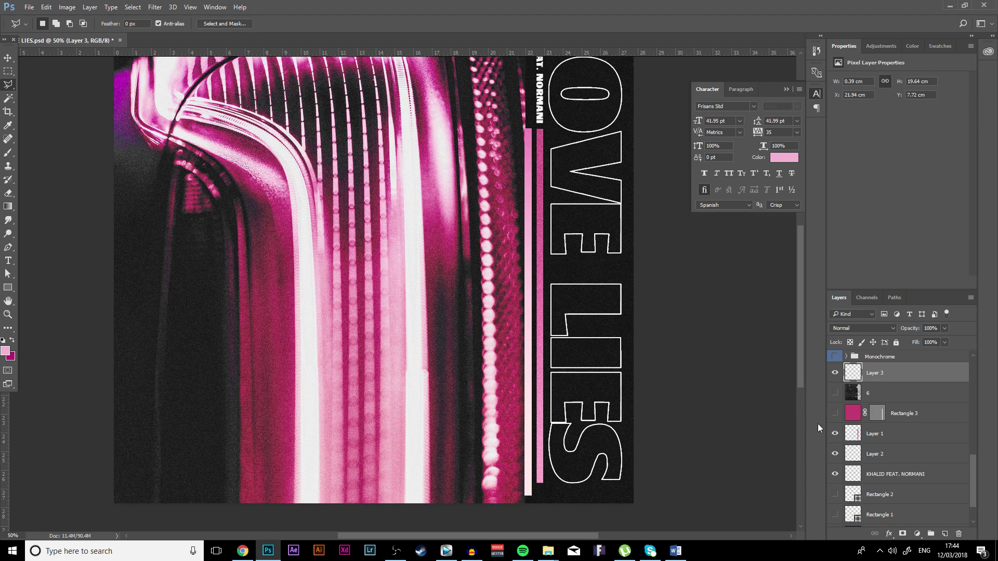
{"action": "left_click", "coordinate": [834, 372]}
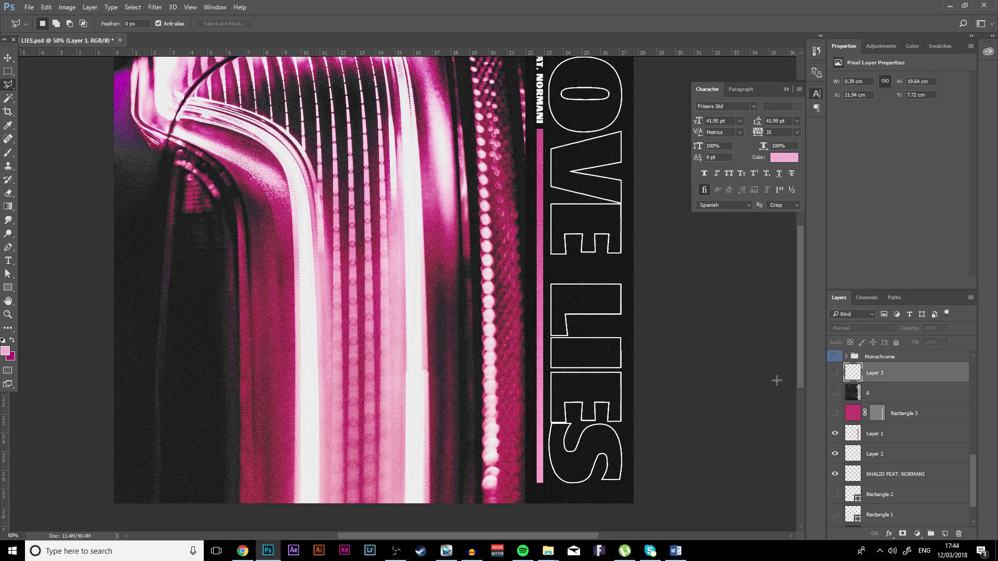
Toggle the Rectangle 3 pink bar's visibility to compare, leaving it hidden
{"action": "left_click", "coordinate": [834, 413]}
{"action": "left_click", "coordinate": [834, 413]}
{"action": "left_click", "coordinate": [834, 413]}
{"action": "left_click", "coordinate": [834, 413]}
{"action": "left_click", "coordinate": [834, 413]}
{"action": "left_click", "coordinate": [834, 413]}
Show the crumpled texture layer 6 and zoom to view the whole cover
{"action": "left_click", "coordinate": [834, 394]}
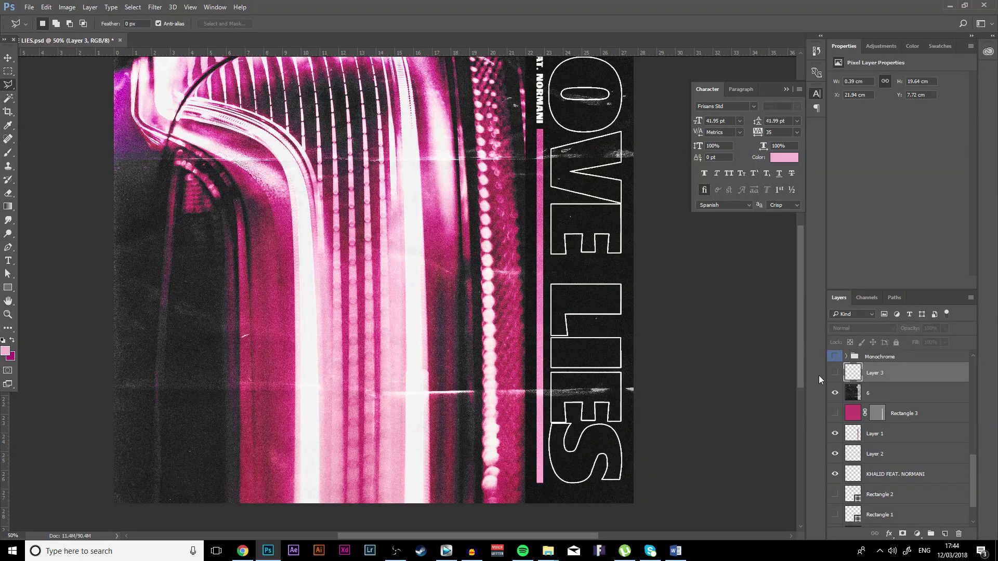
{"action": "key", "text": "ctrl+minus"}
{"action": "key", "text": "ctrl+minus"}
{"action": "key", "text": "ctrl+minus"}
{"action": "key", "text": "ctrl+minus"}
{"action": "key", "text": "ctrl+plus"}
{"action": "key", "text": "ctrl+plus"}
{"action": "key", "text": "ctrl+plus"}
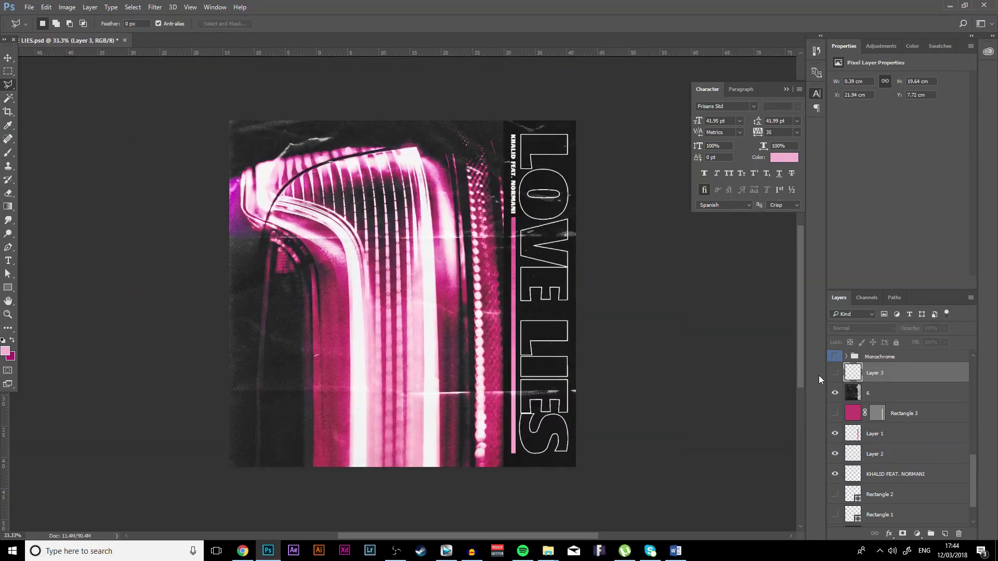
In the Desktop's MAXCDESIGN TEXTURE PACK folder, select 6.jpg, then return to the cover
{"action": "mouse_move", "coordinate": [547, 549]}
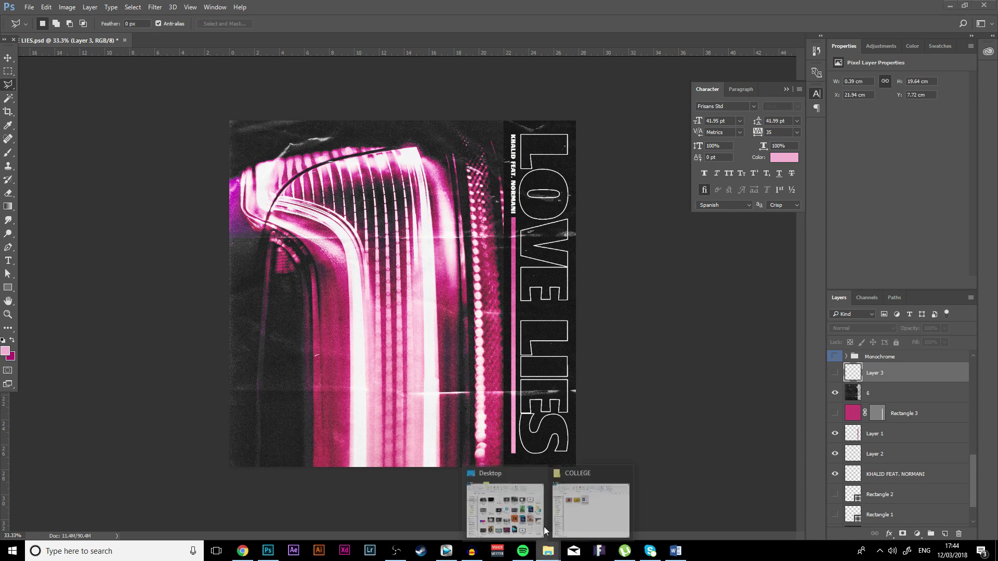
{"action": "left_click", "coordinate": [540, 493]}
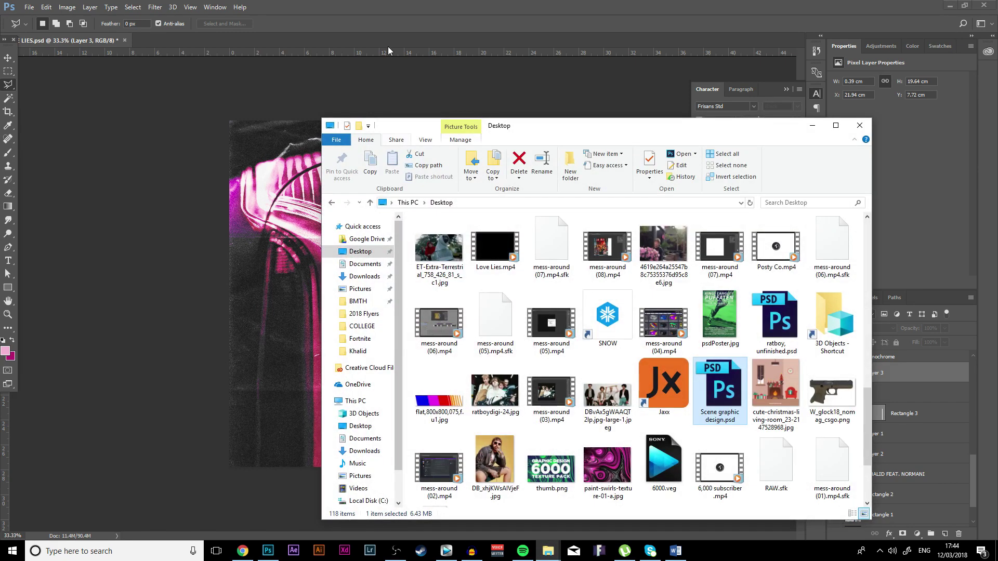
{"action": "scroll", "coordinate": [597, 338], "scroll_direction": "up", "scroll_amount": 15}
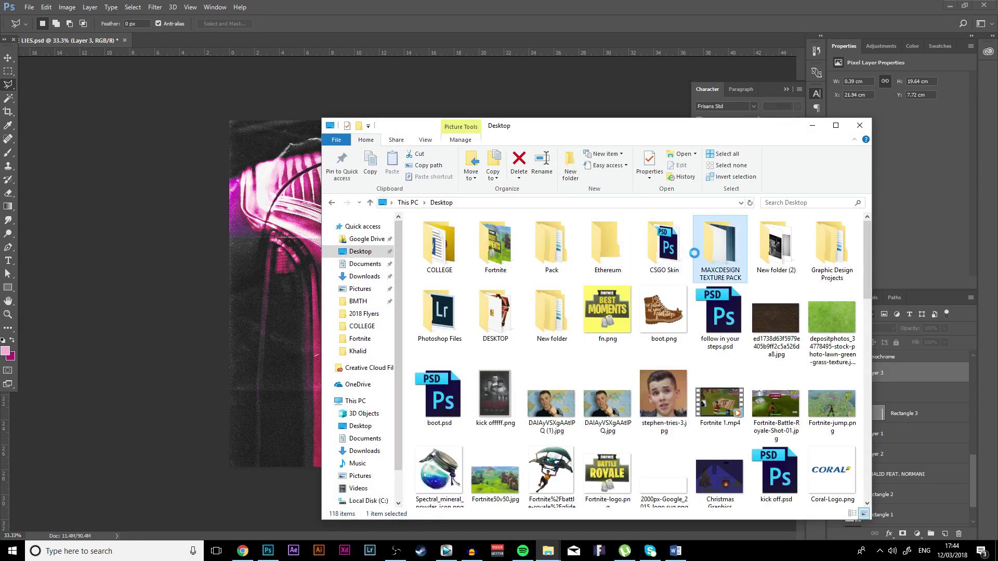
{"action": "double_click", "coordinate": [699, 254]}
{"action": "scroll", "coordinate": [638, 258], "scroll_direction": "down", "scroll_amount": 5}
{"action": "scroll", "coordinate": [676, 312], "scroll_direction": "up", "scroll_amount": 4}
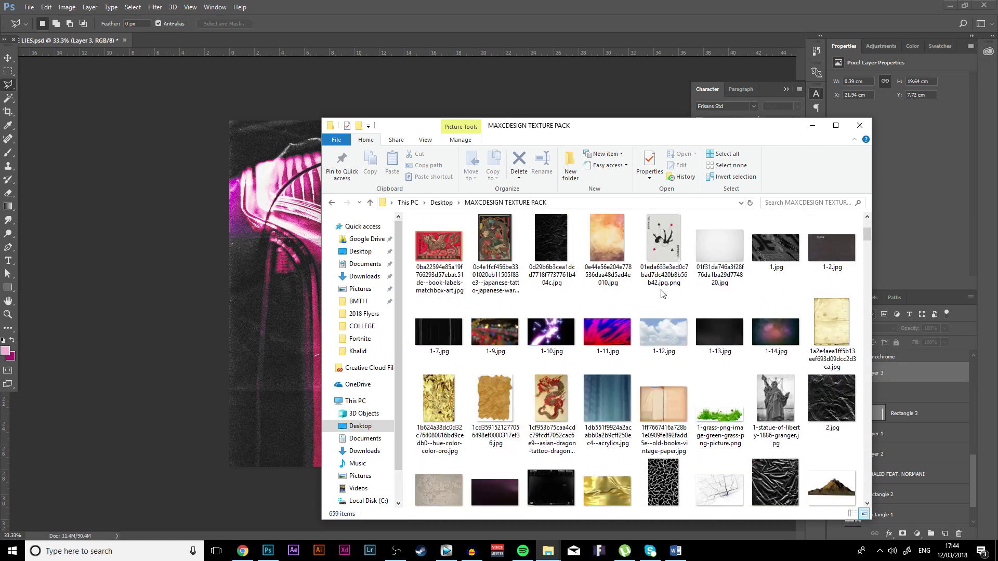
{"action": "scroll", "coordinate": [734, 372], "scroll_direction": "down", "scroll_amount": 2}
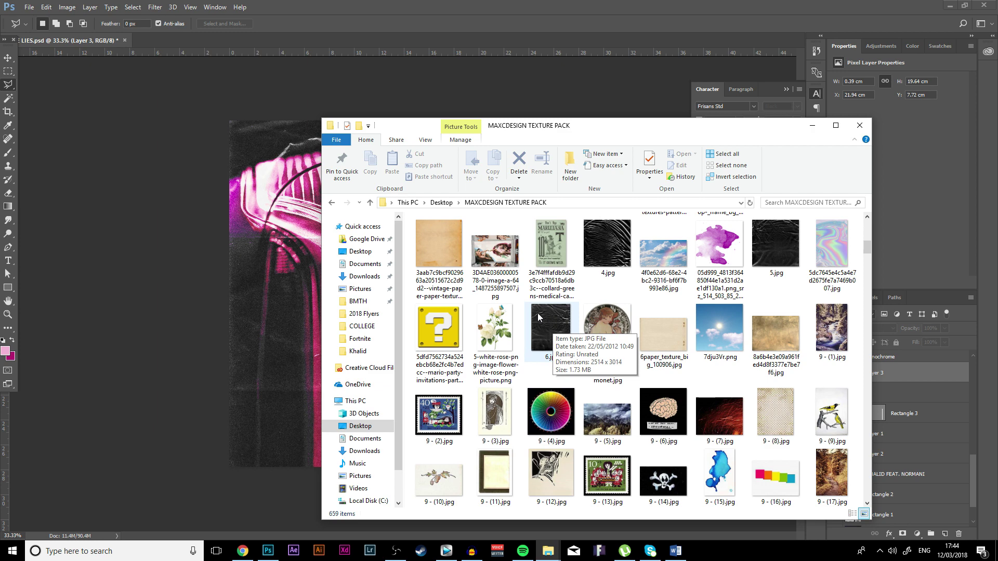
{"action": "left_click", "coordinate": [556, 328]}
{"action": "left_click", "coordinate": [241, 302]}
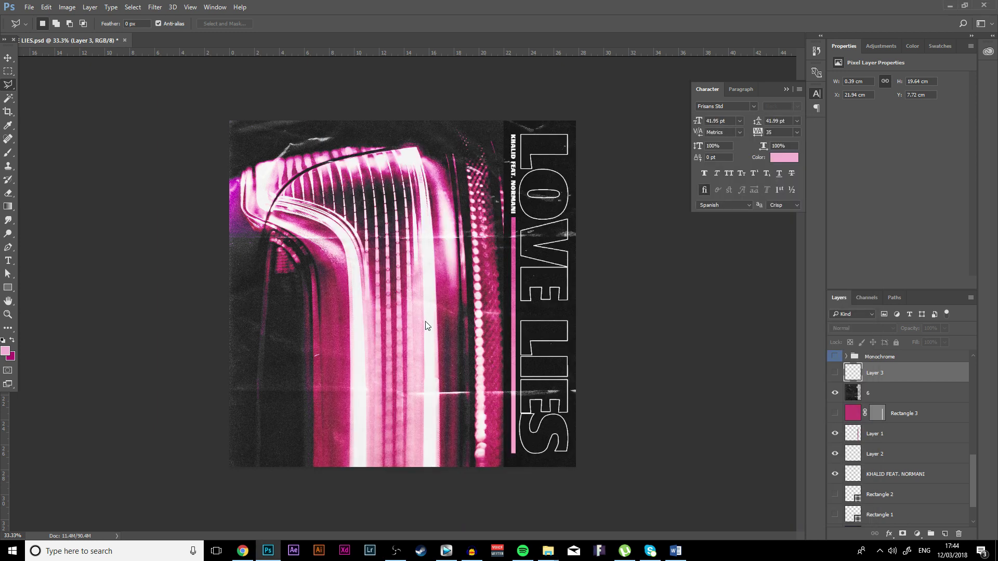
Place 6.jpg on the canvas as smart object layer 6, commit it, and hide it
{"action": "left_click_drag", "start_coordinate": [425, 326], "coordinate": [422, 320]}
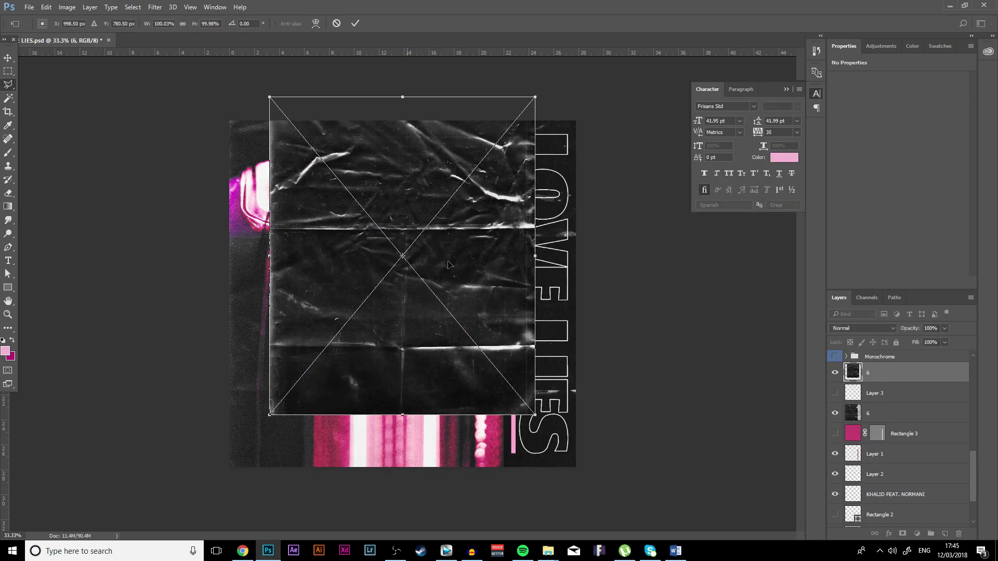
{"action": "key", "text": "Return"}
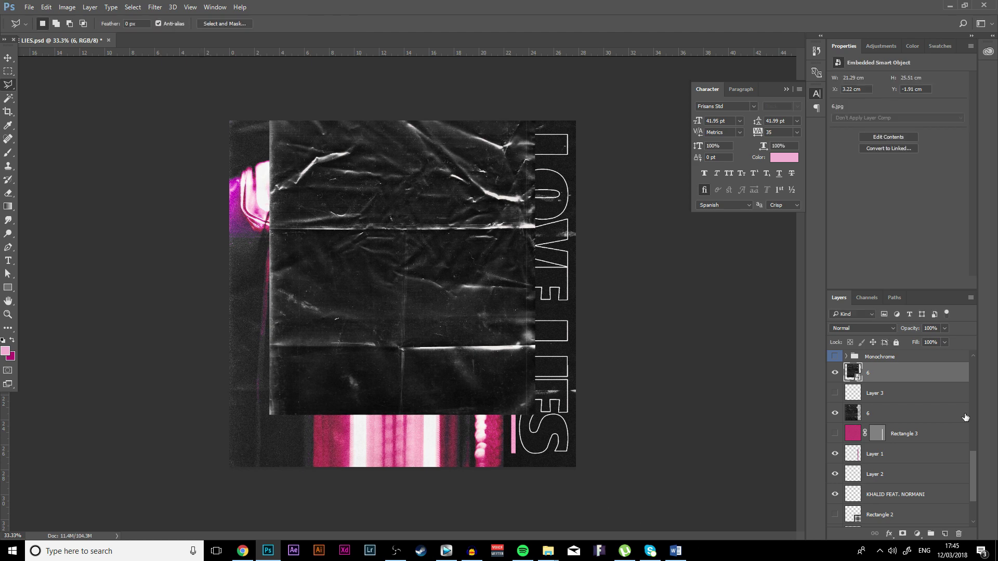
{"action": "left_click", "coordinate": [835, 373]}
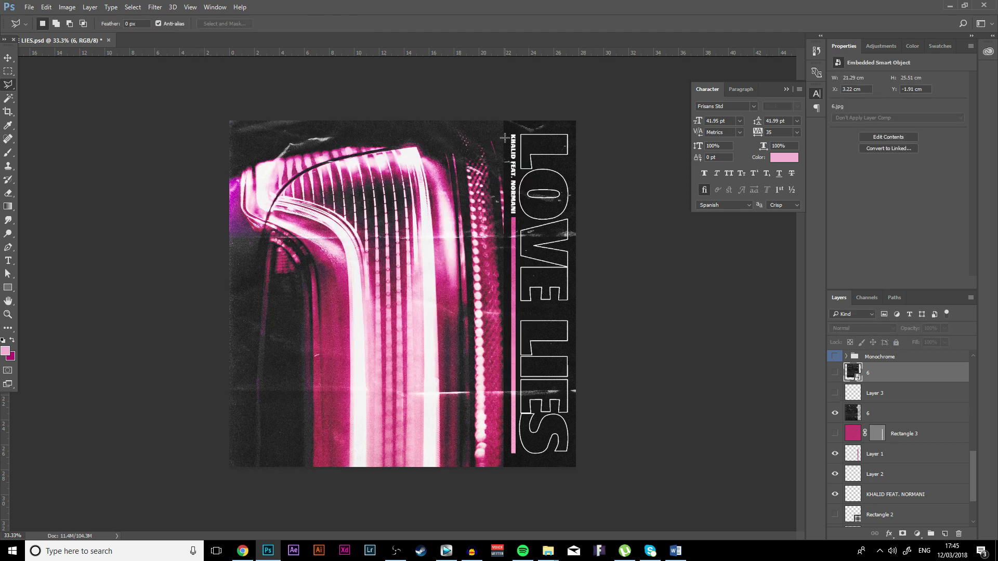